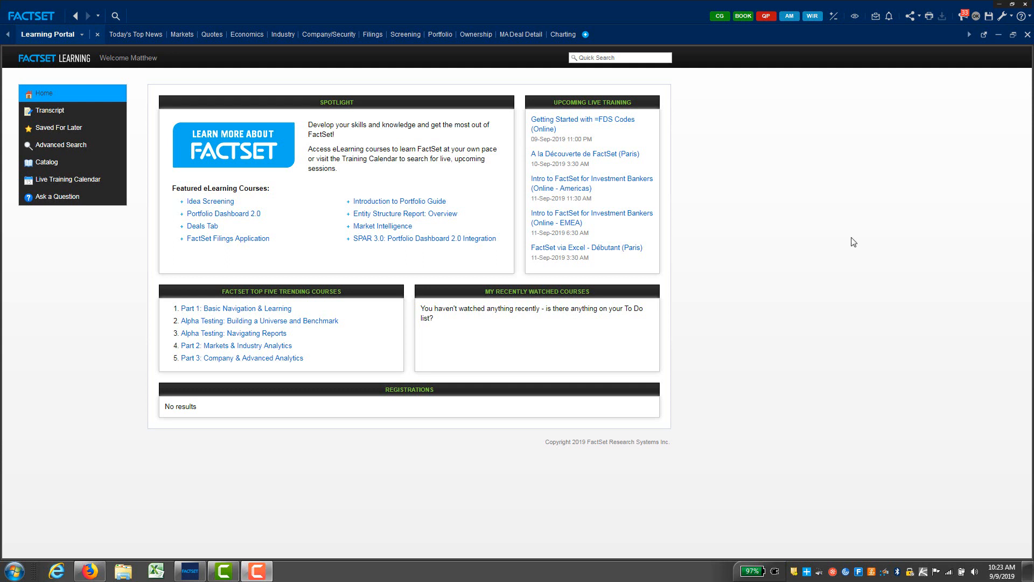
Step: Switch to the Company/Security tab showing Clarus Corporation's (CLAR) Snapshot report
click(334, 36)
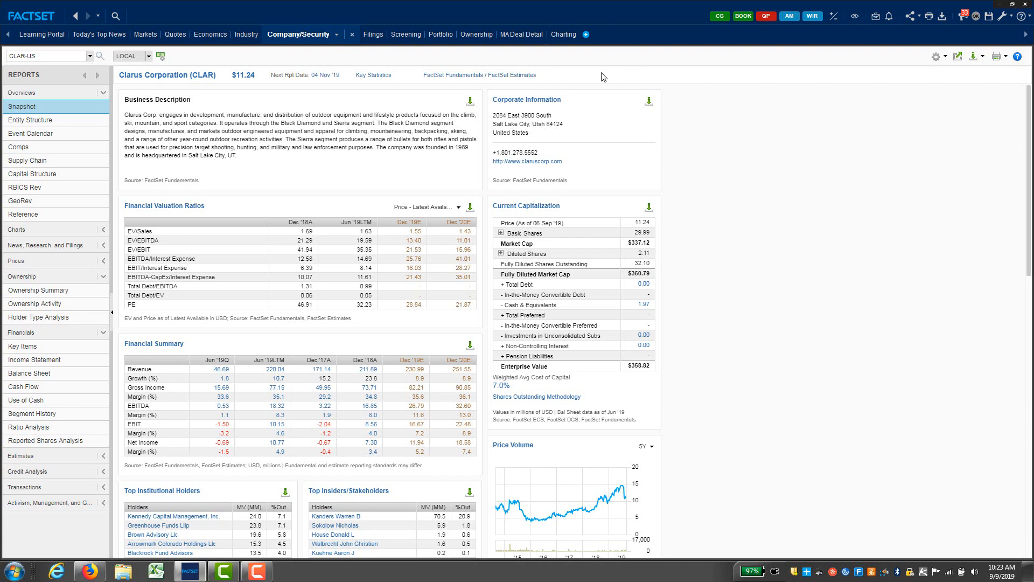
Step: Go to the Screening area and start a new equity screen
click(586, 35)
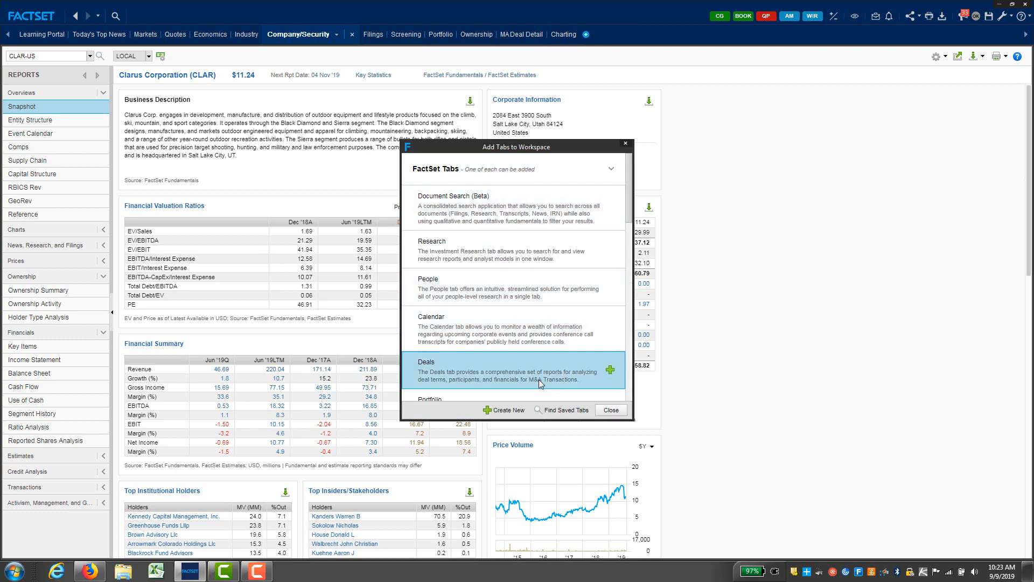
click(625, 144)
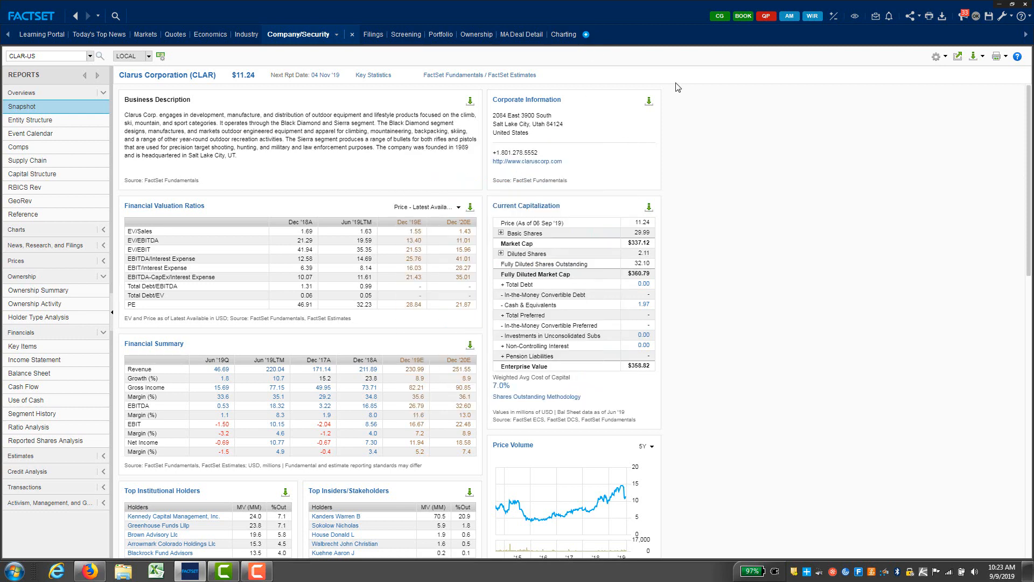
click(410, 36)
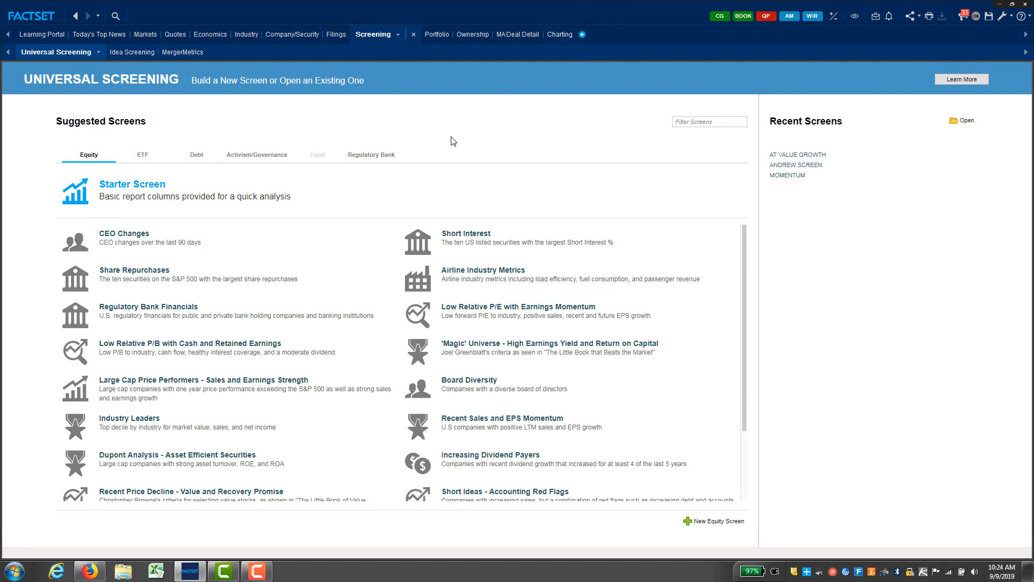
click(711, 523)
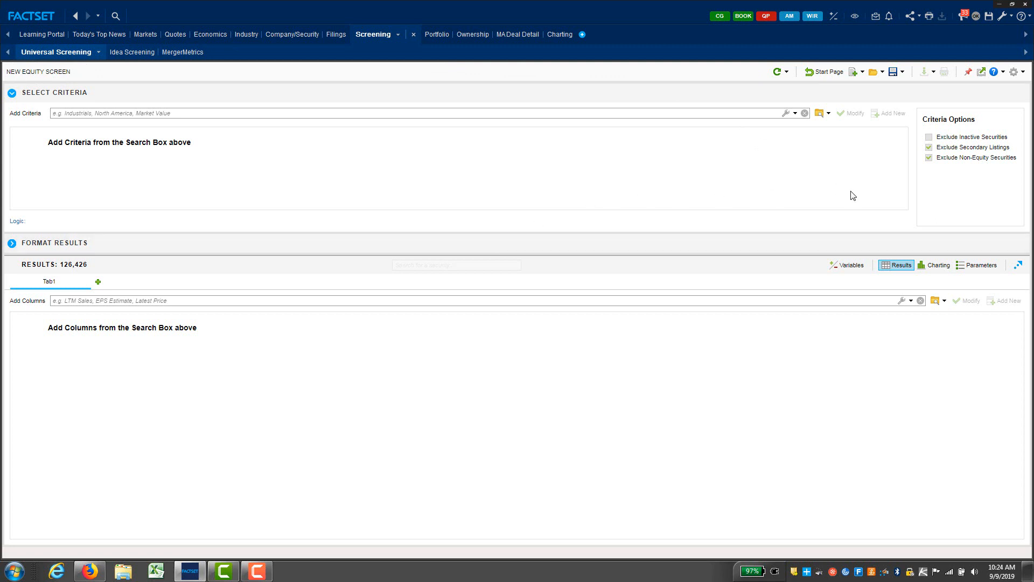
Step: Exclude inactive securities from the new equity screen
click(929, 137)
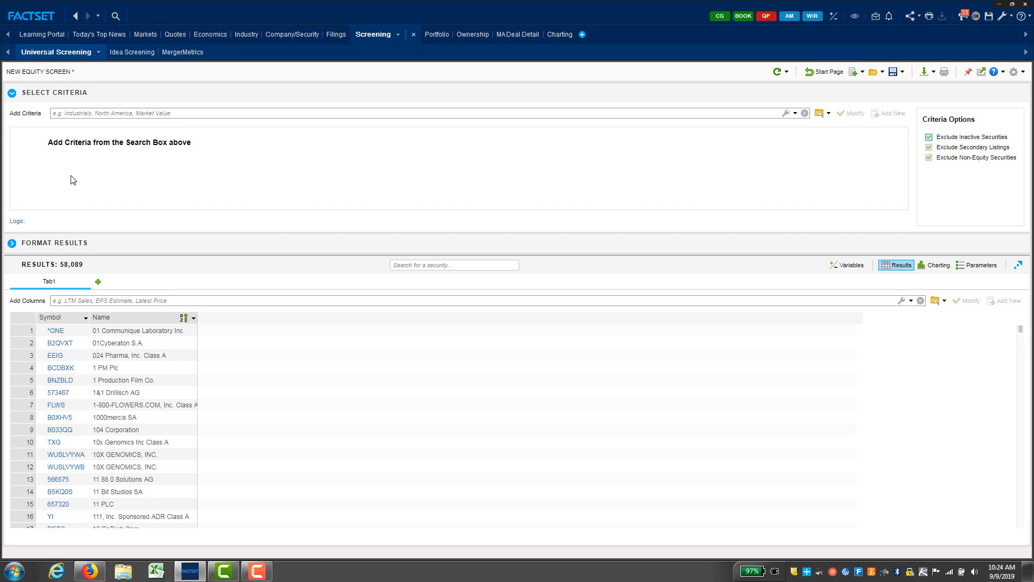
Step: Add NYSE and NASDAQ exchange criteria, narrowing the screen to 4,310 results
click(91, 114)
text(nyse)
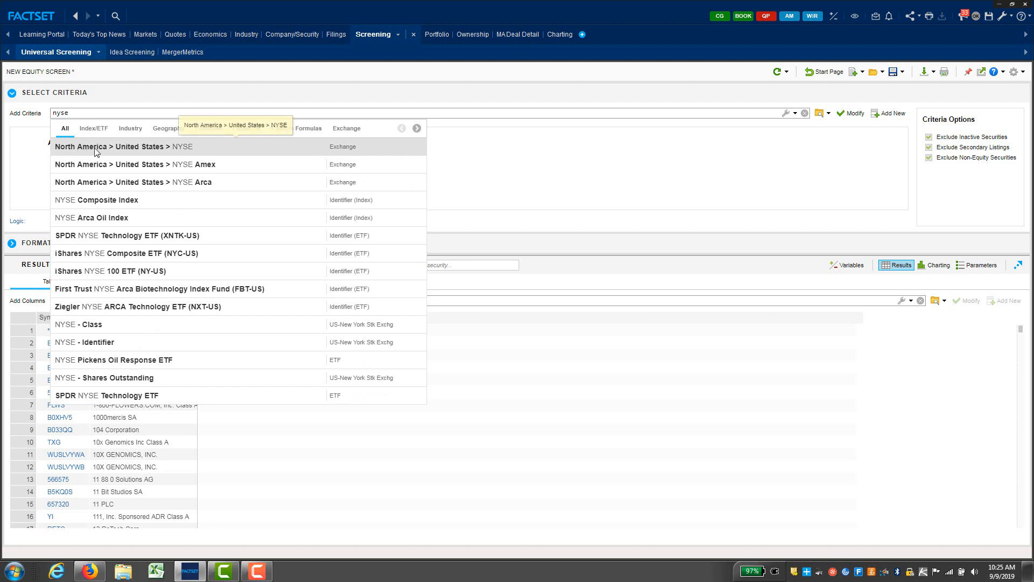
click(148, 153)
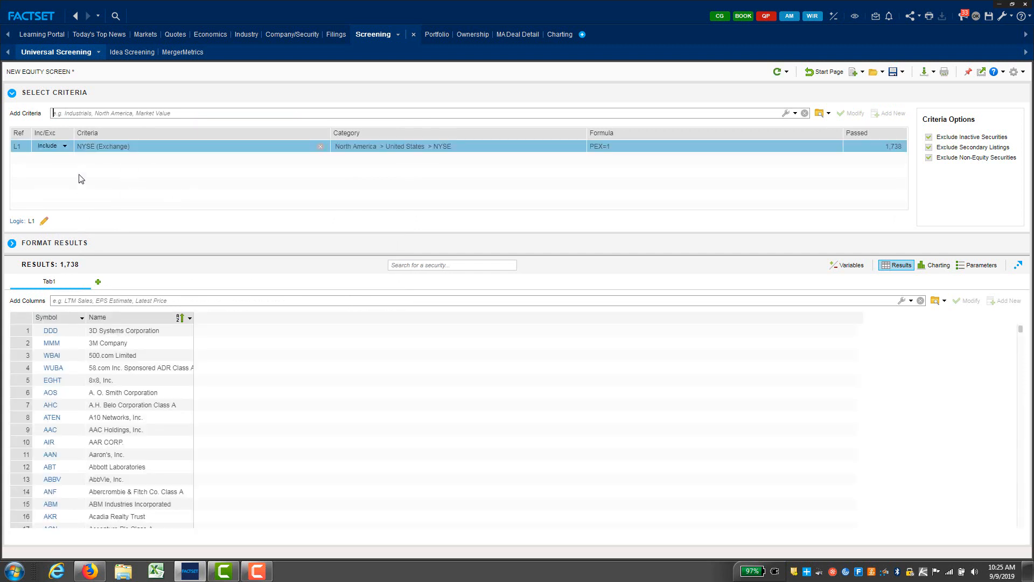
click(105, 112)
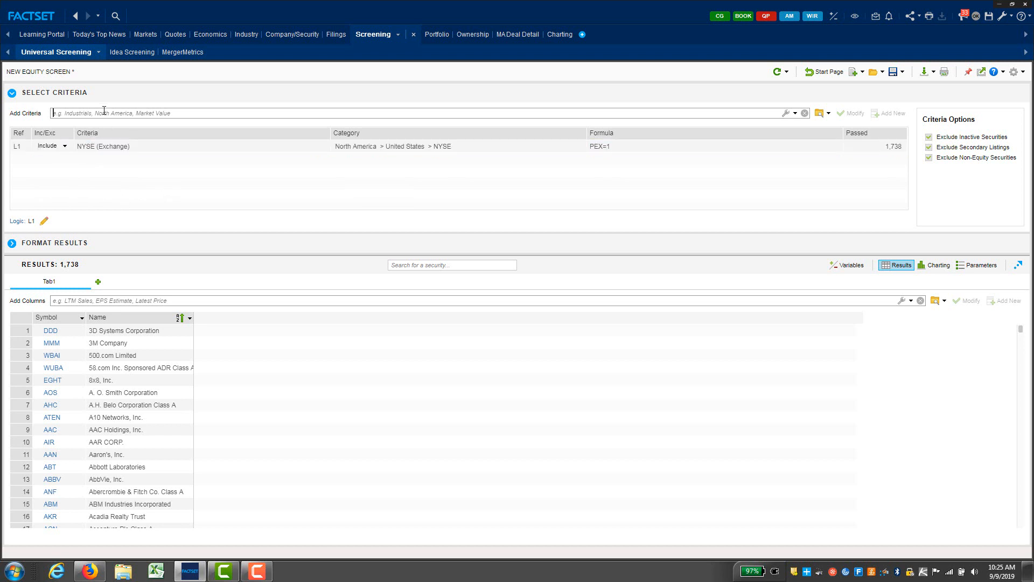
text(nasdaq)
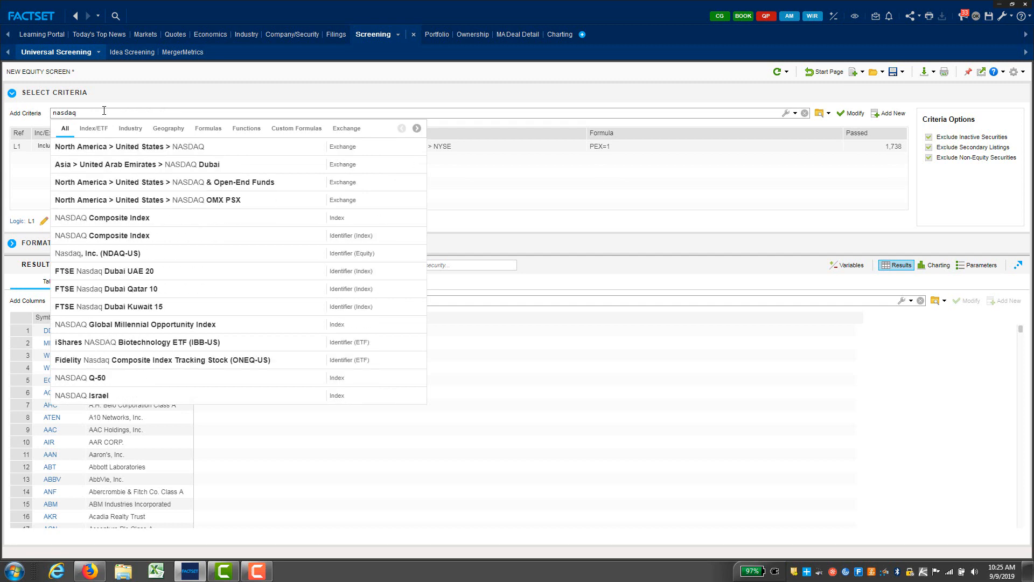
key(Return)
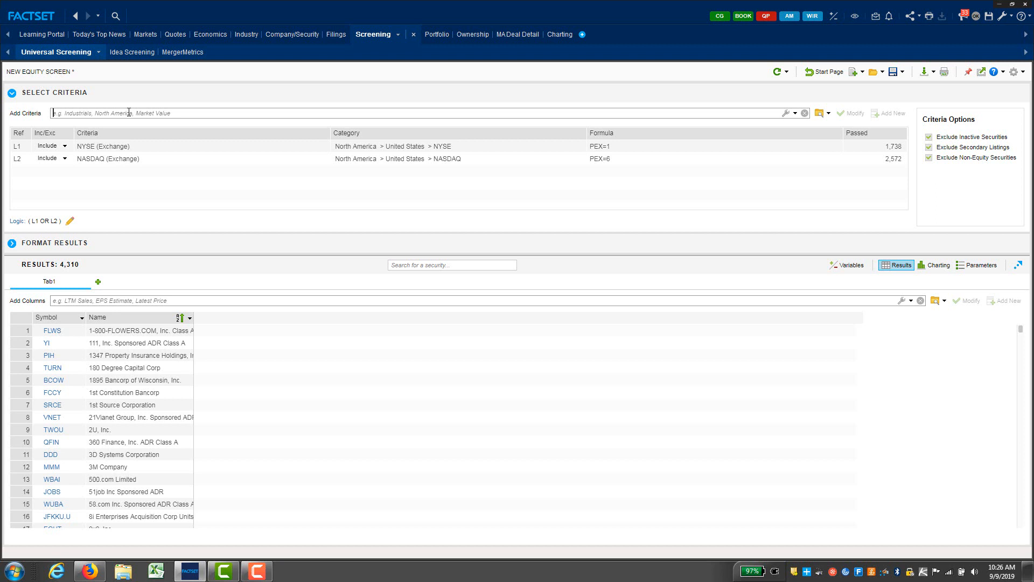
text(adr)
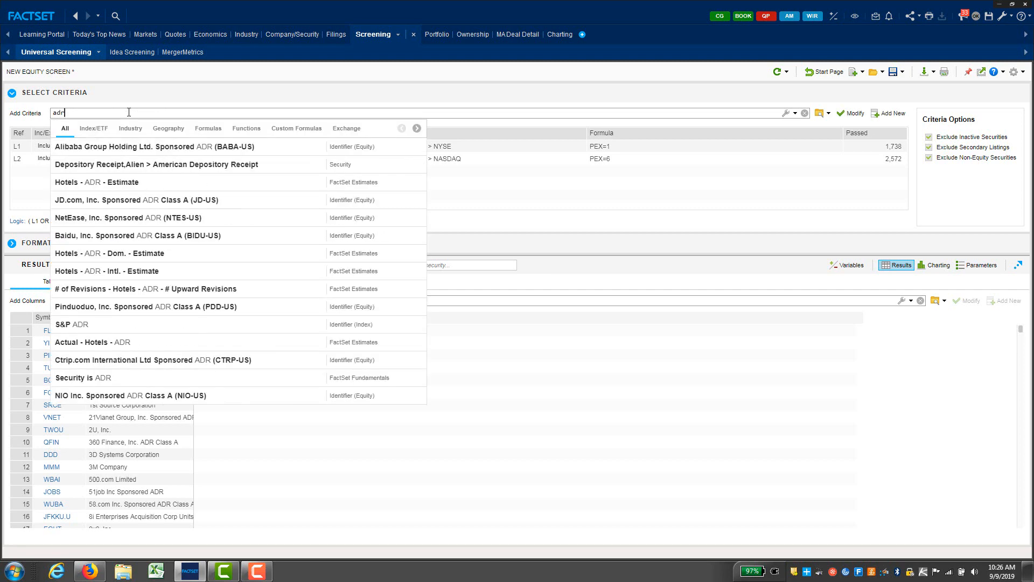
Step: Exclude American Depository Receipts and the GICS Utilities sector from the screen
click(128, 169)
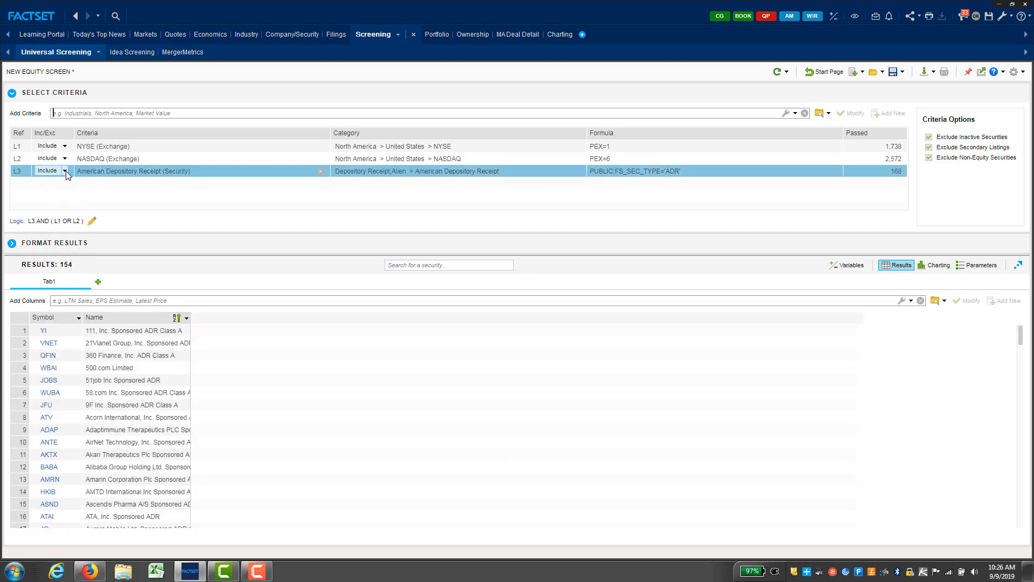
click(48, 194)
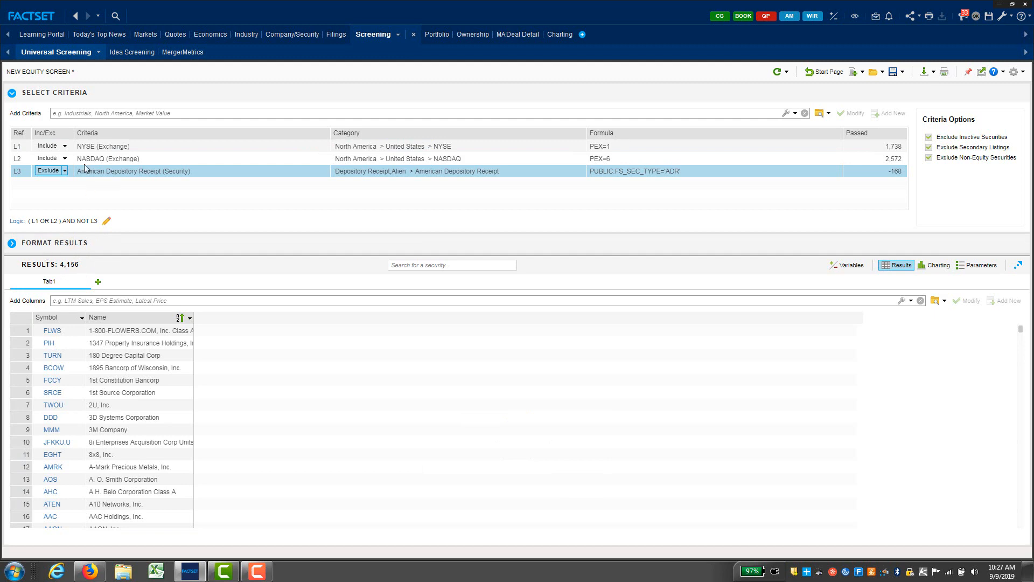
click(85, 115)
text(utiltie)
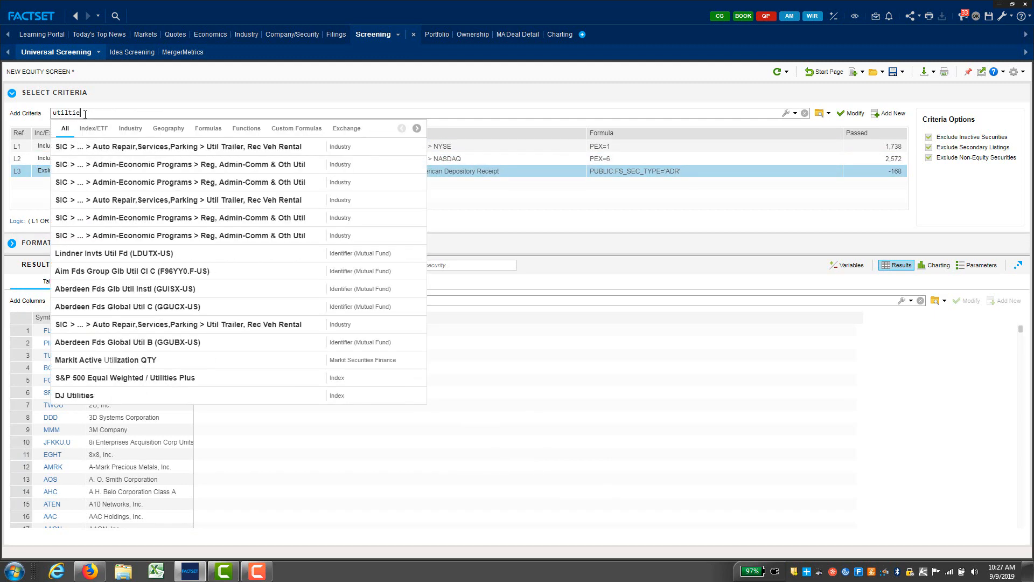
key(BackSpace)
key(BackSpace)
key(BackSpace)
text(it)
click(131, 128)
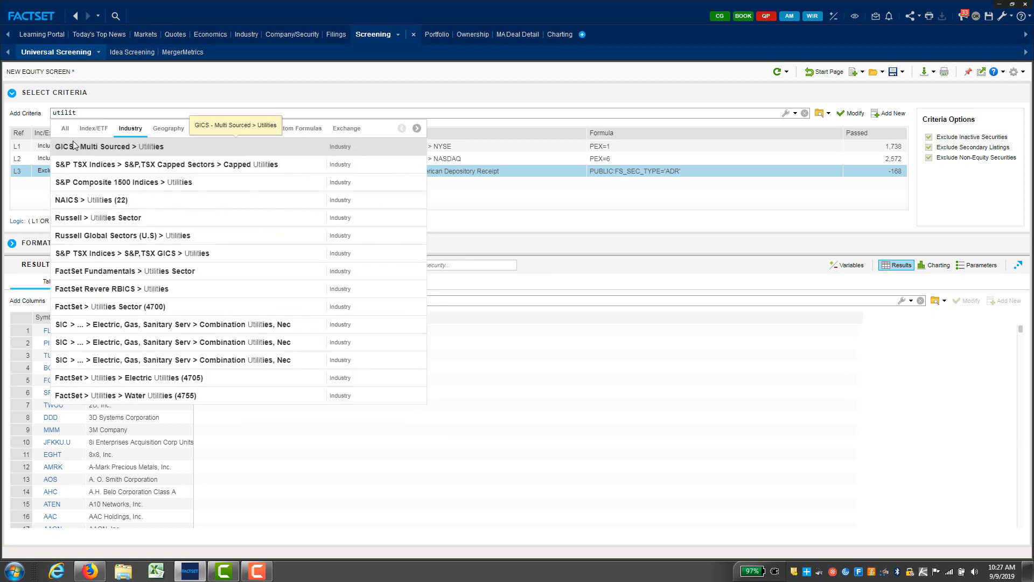
click(136, 149)
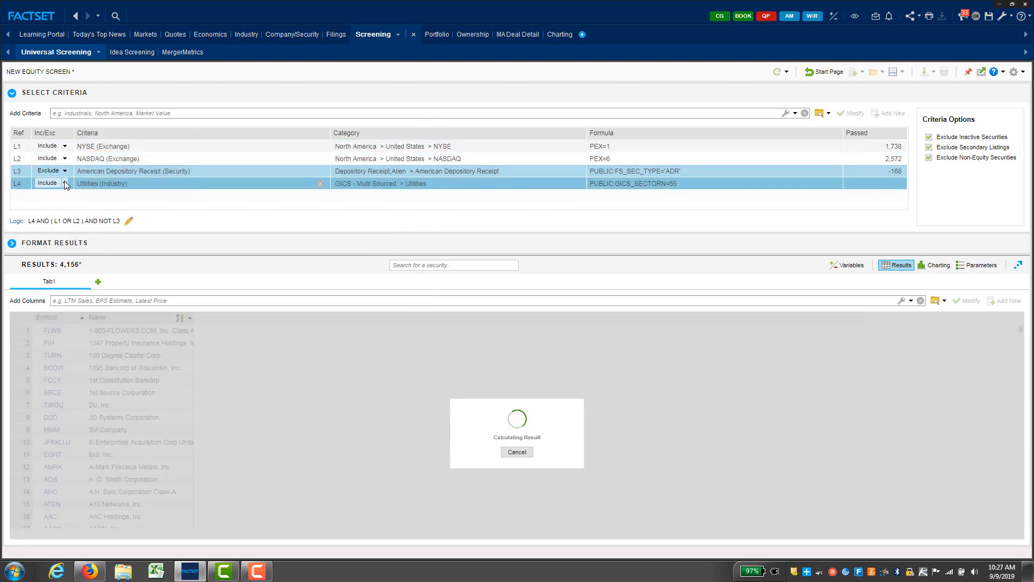
click(65, 184)
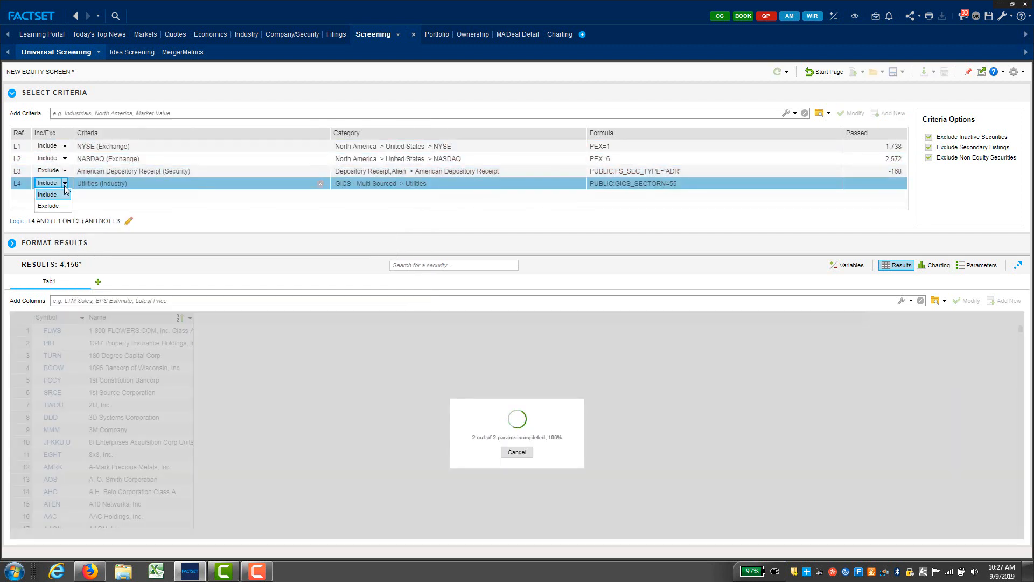
click(51, 202)
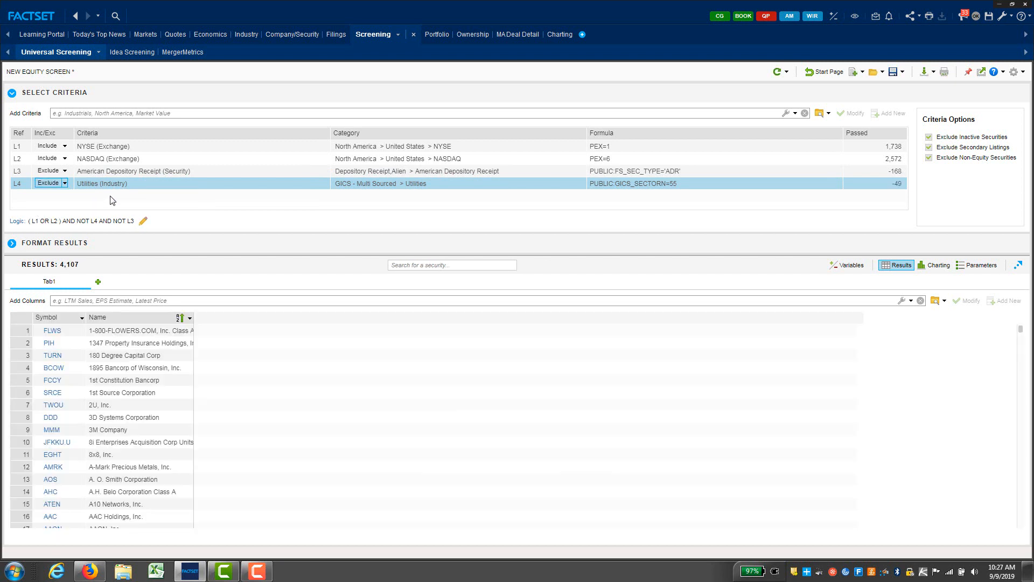
Step: Add the GICS Financials sector criterion and set it to Exclude
click(104, 112)
text(finacials)
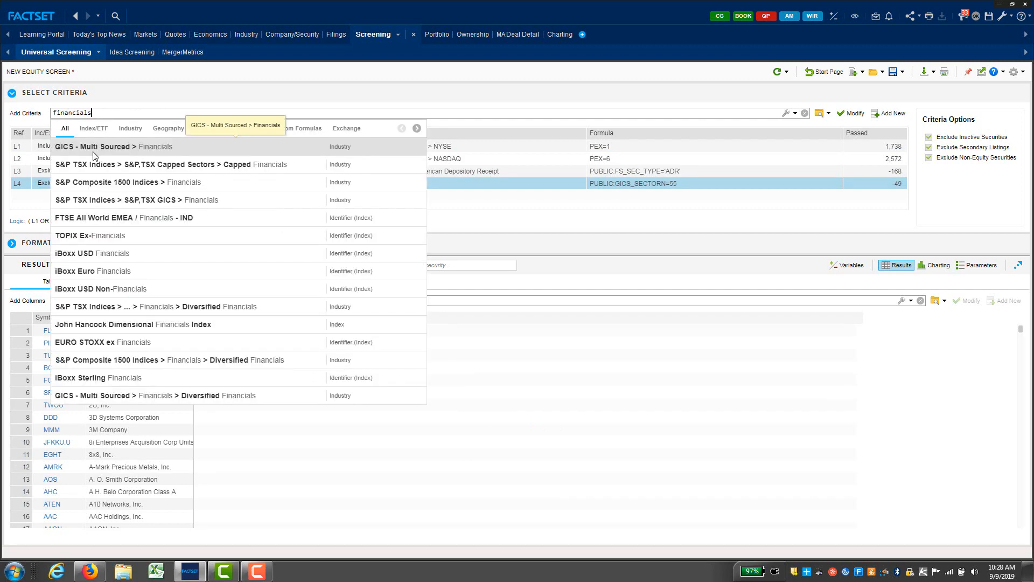
click(92, 144)
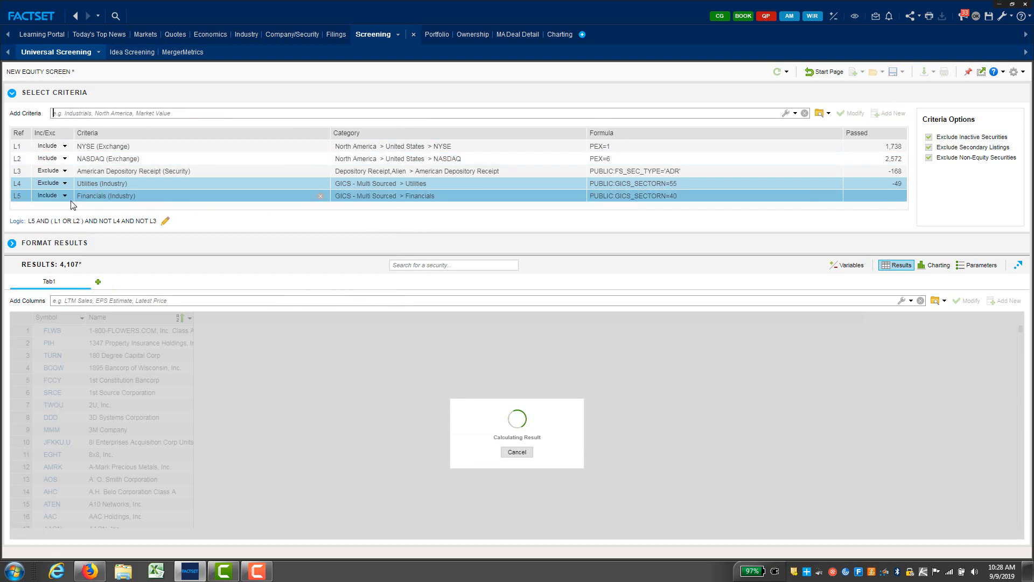
click(65, 195)
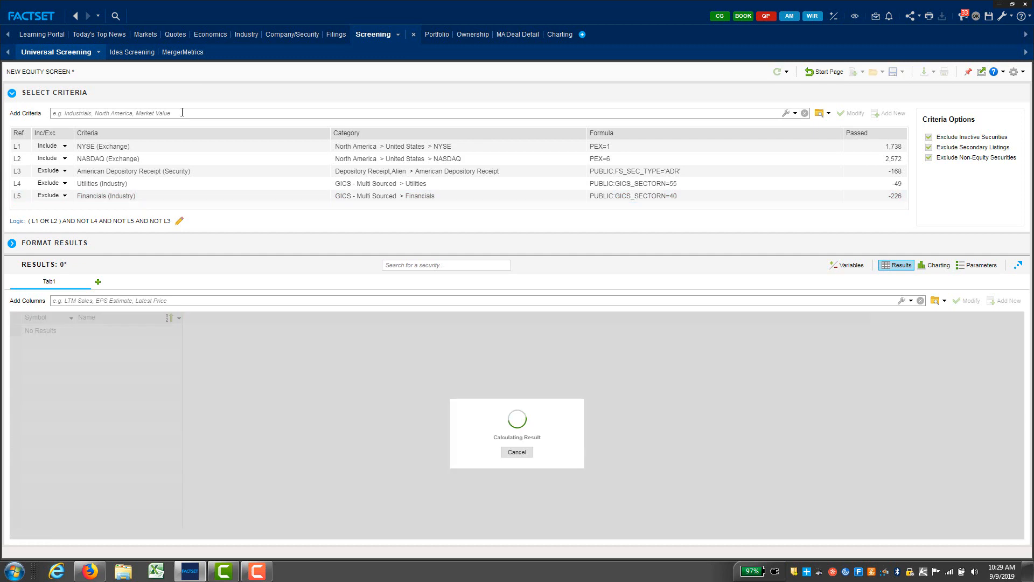
click(182, 112)
text(price)
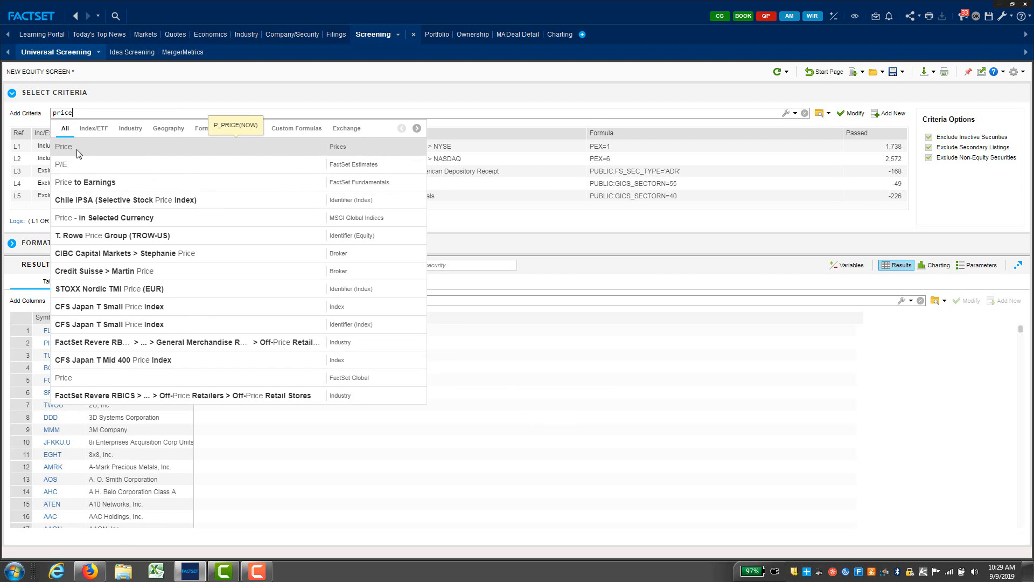
Step: Add a latest share price above 3 criterion
click(77, 151)
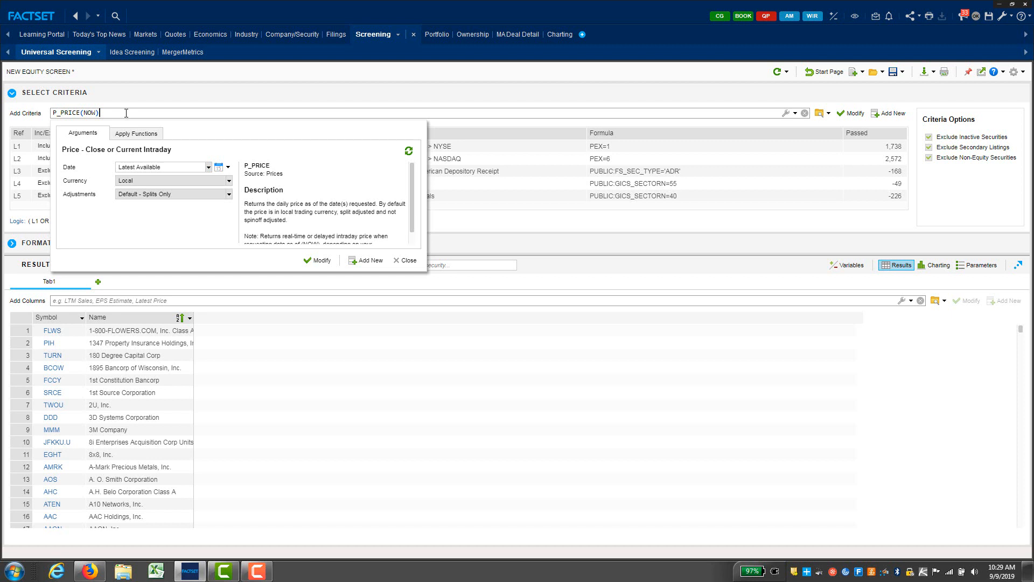
text(>3)
key(Return)
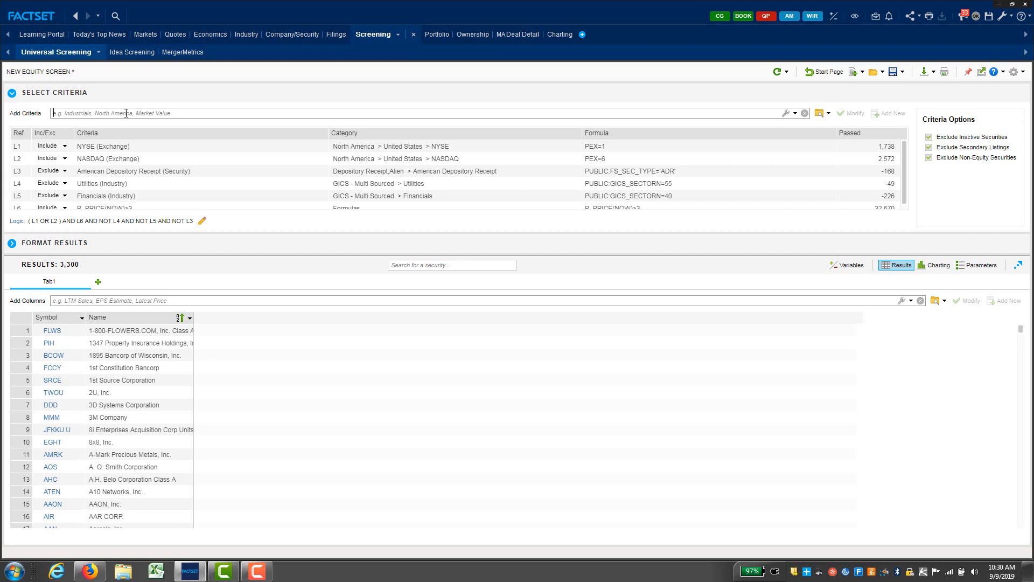
Step: Add a security-level market value above 80 criterion, leaving 3,061 results
text(marekt)
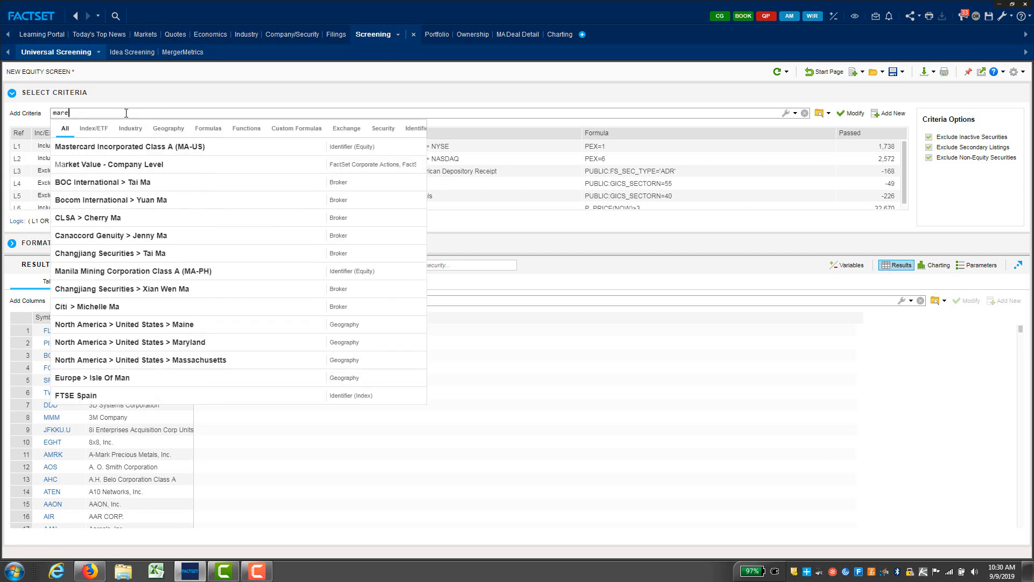
key(BackSpace)
key(BackSpace)
key(BackSpace)
key(BackSpace)
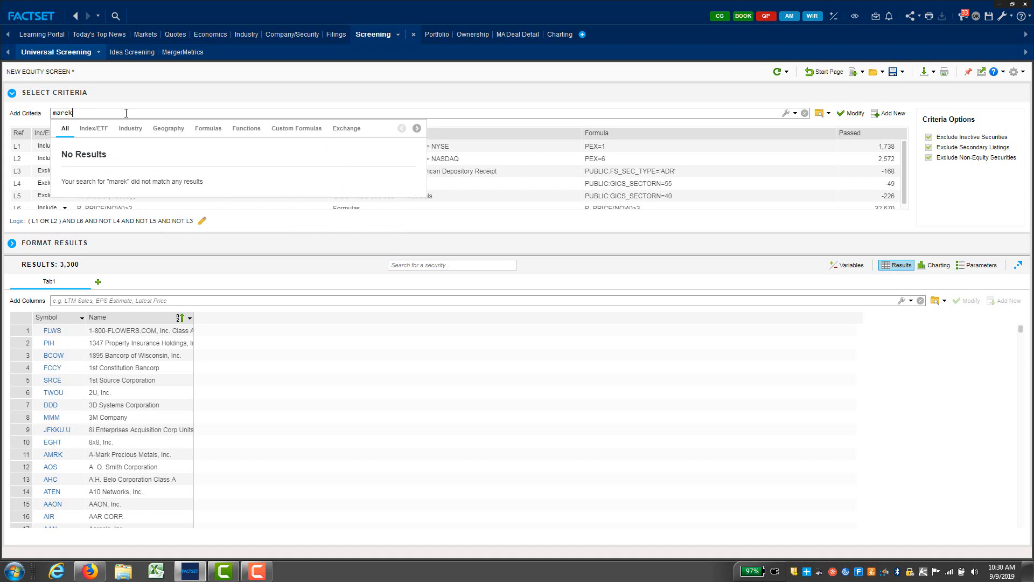
text(ket )
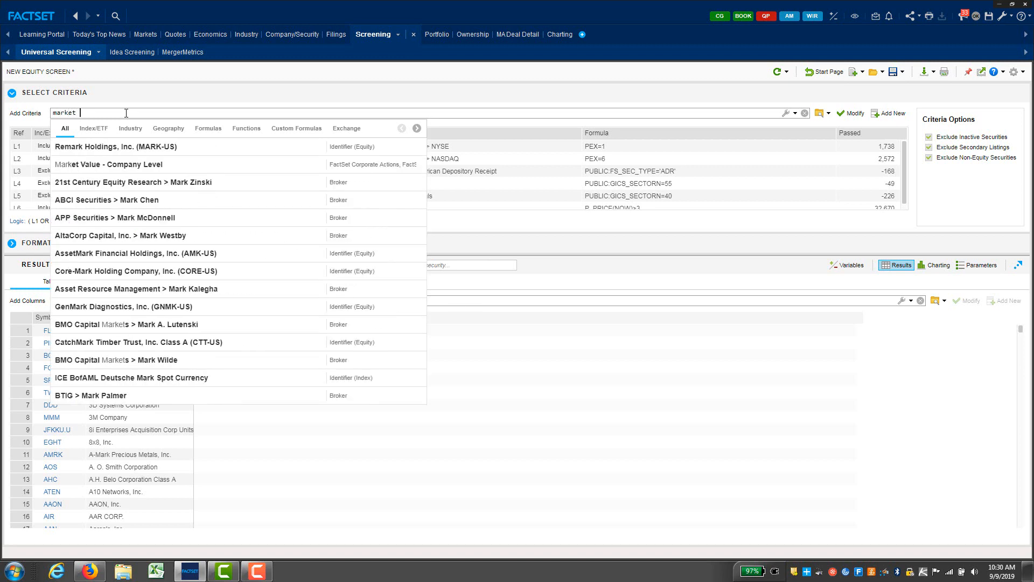
text(cap)
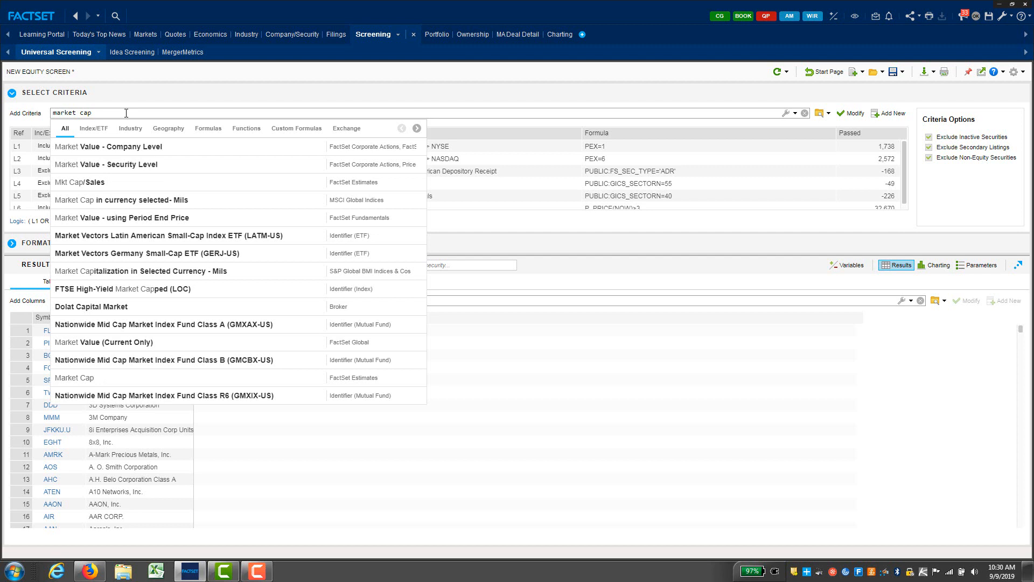
click(120, 164)
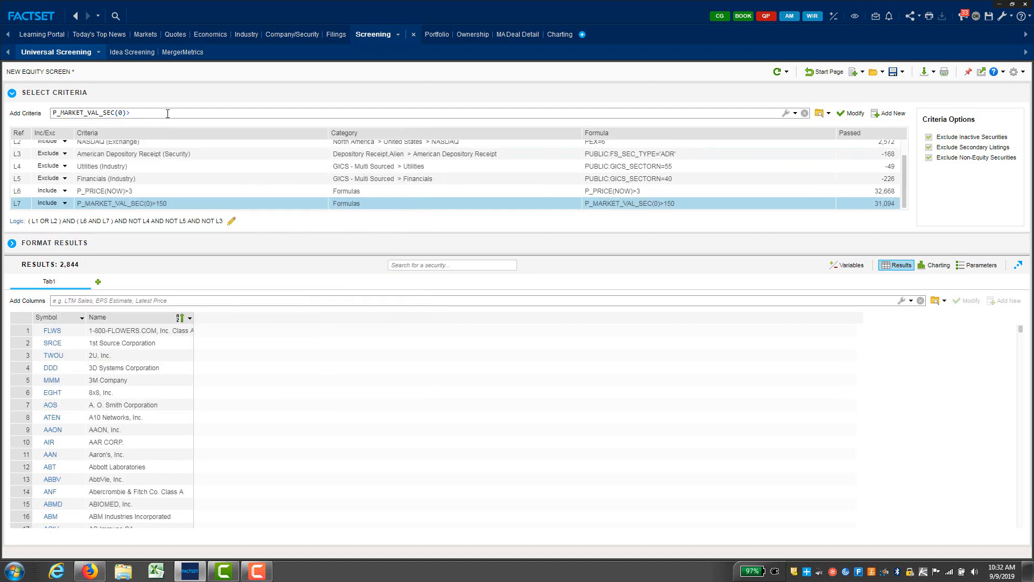
text(80)
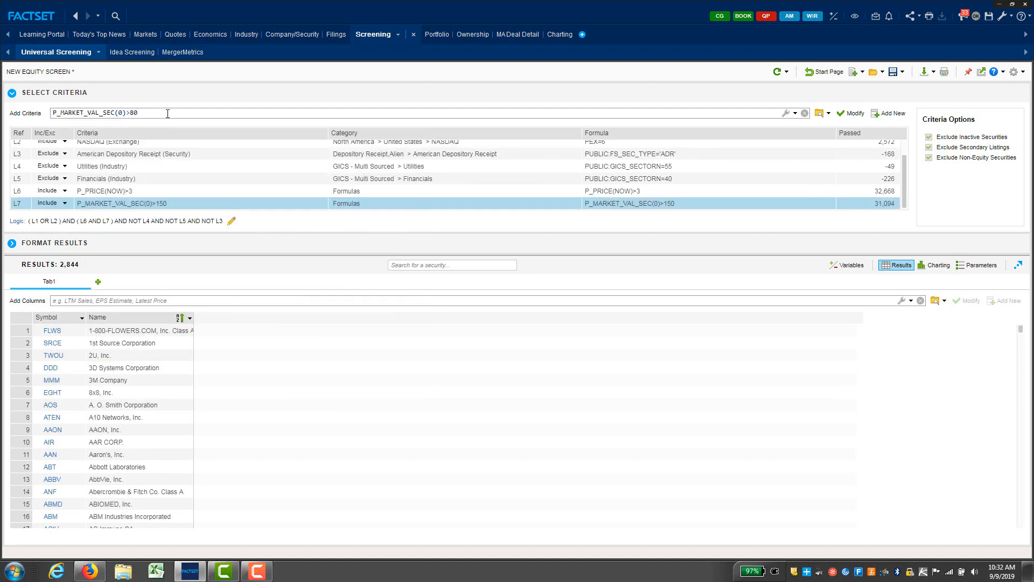
key(Return)
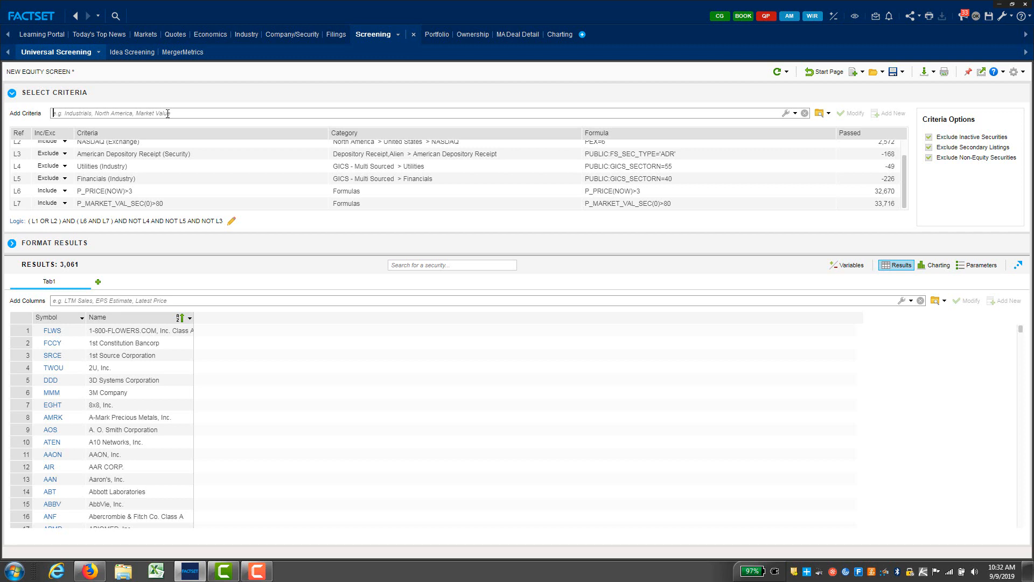
click(167, 113)
text(mar)
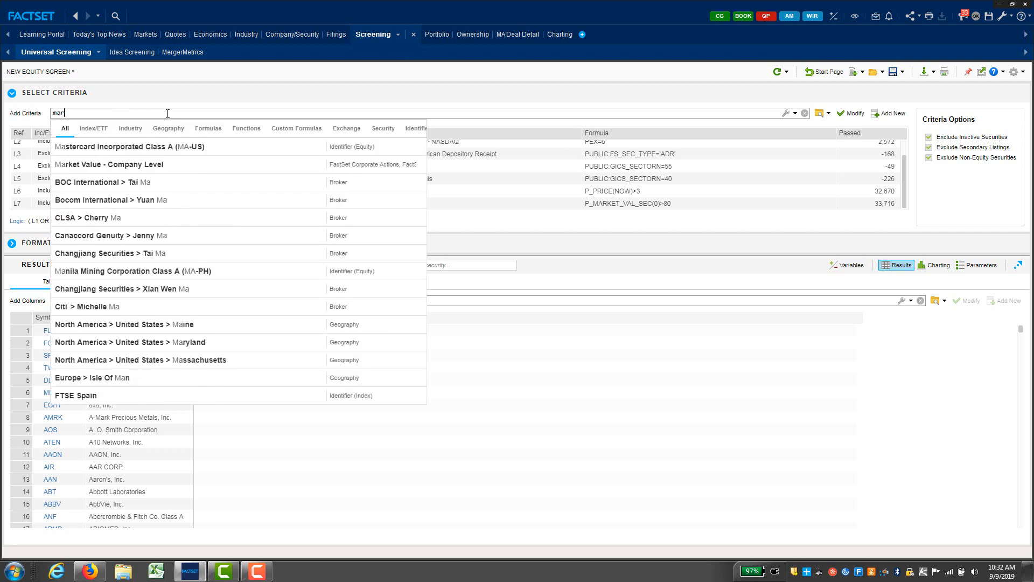
text(ket val)
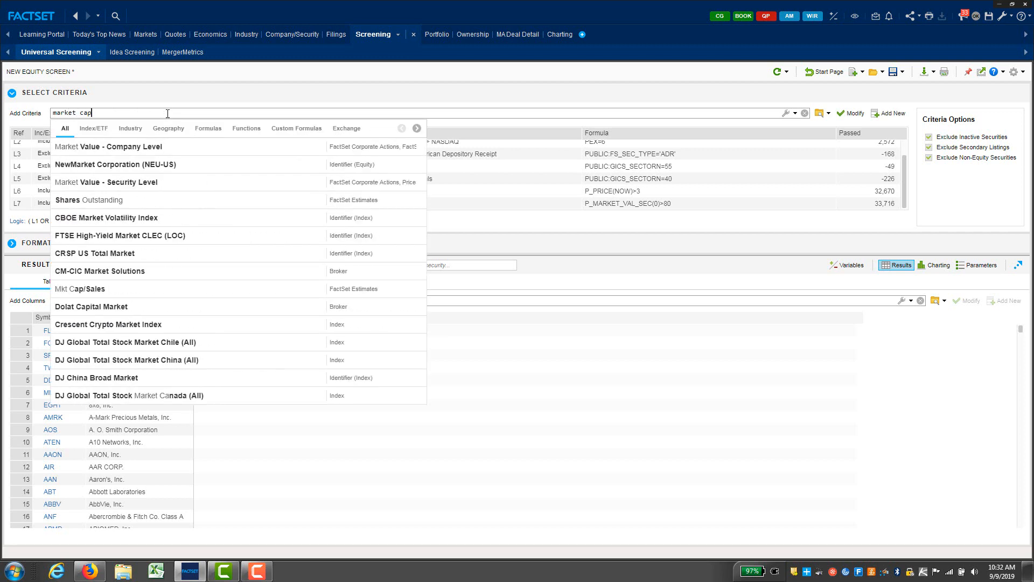
click(160, 160)
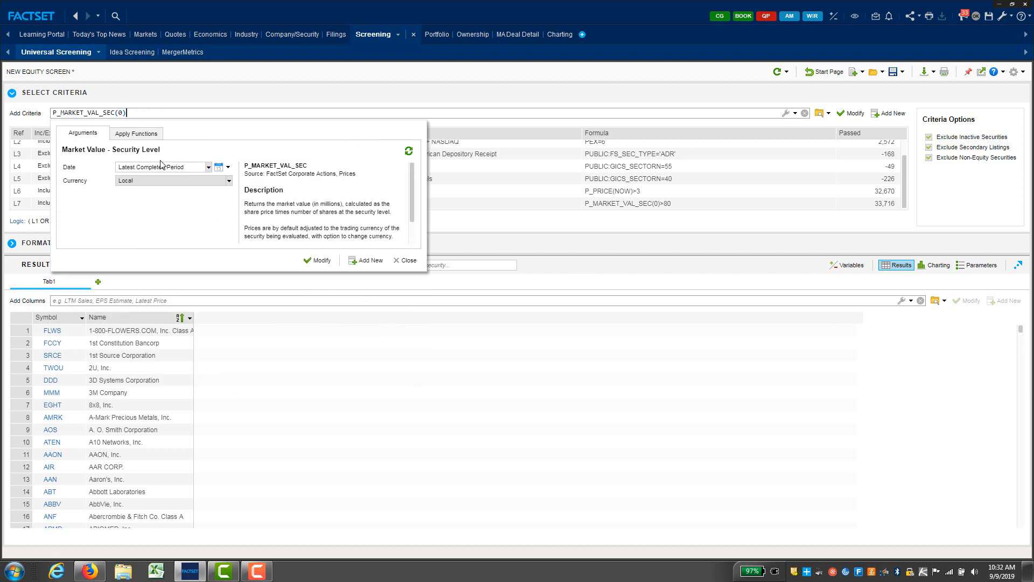
text(<)
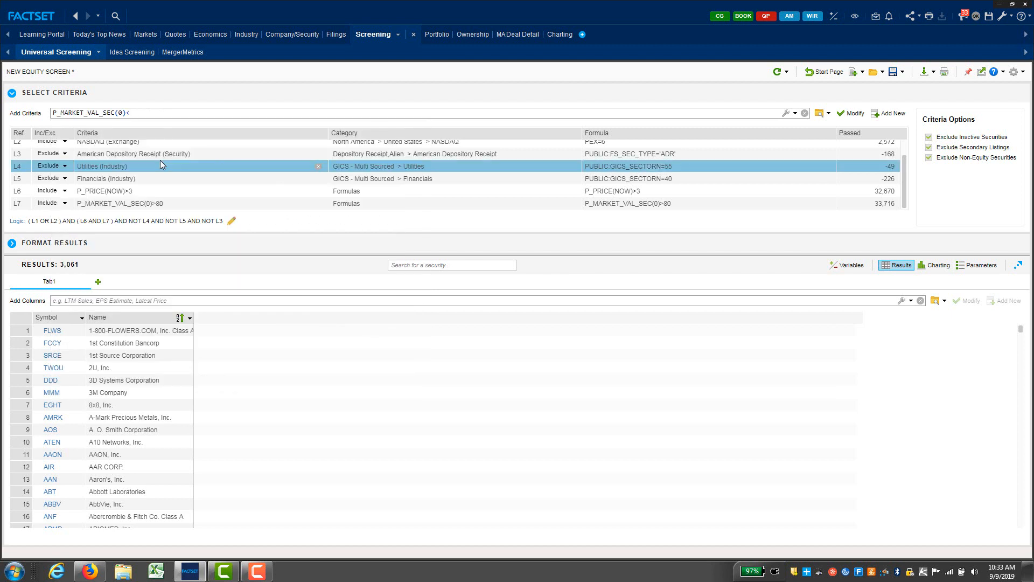
text(1000)
key(Return)
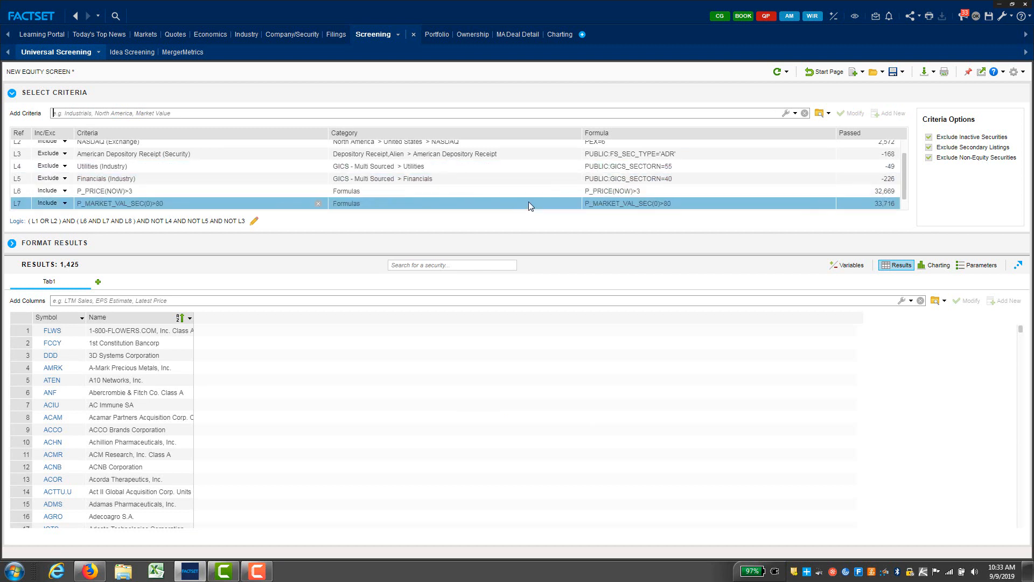
scroll(283, 183, down, 1)
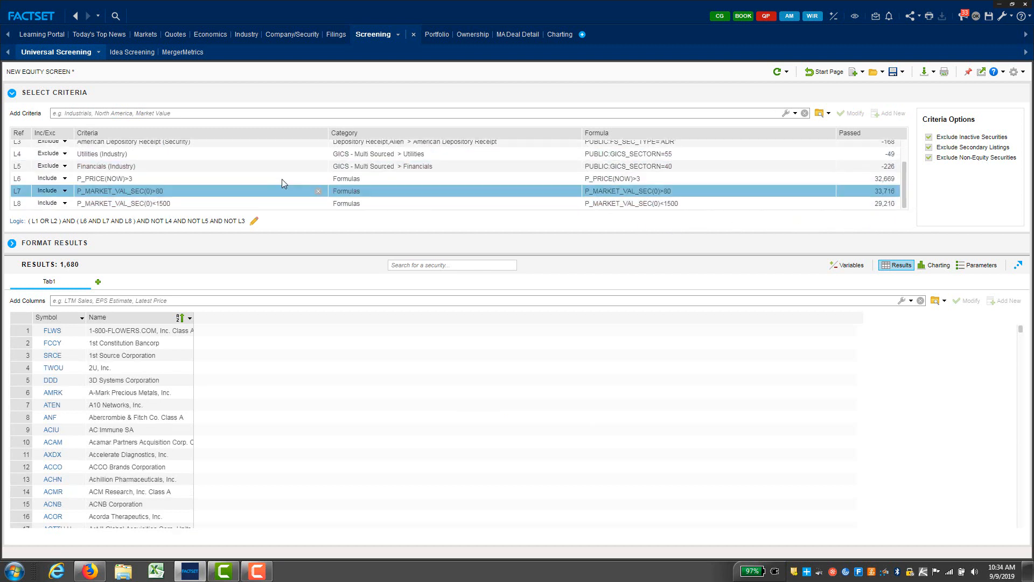
click(253, 203)
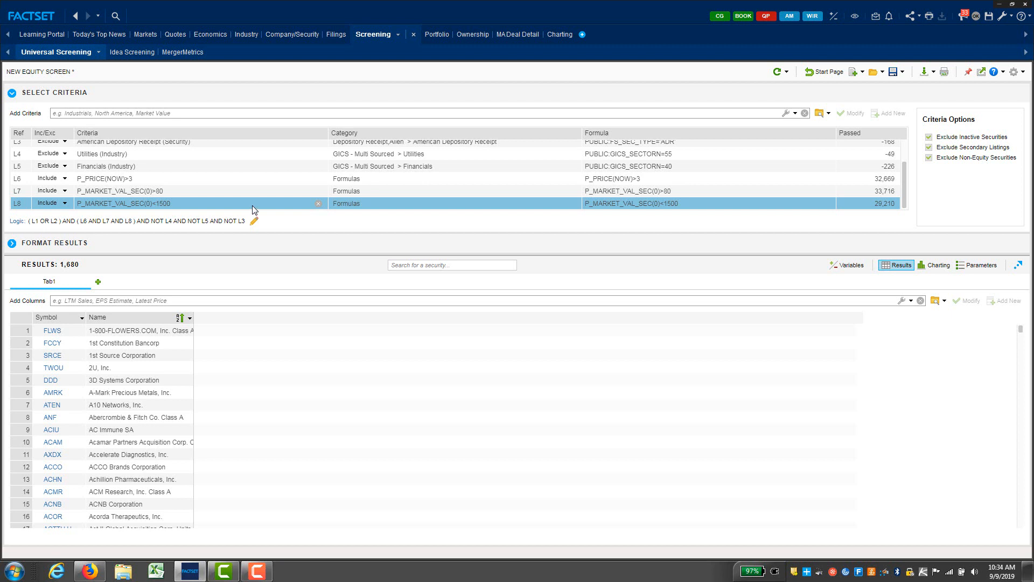
click(318, 204)
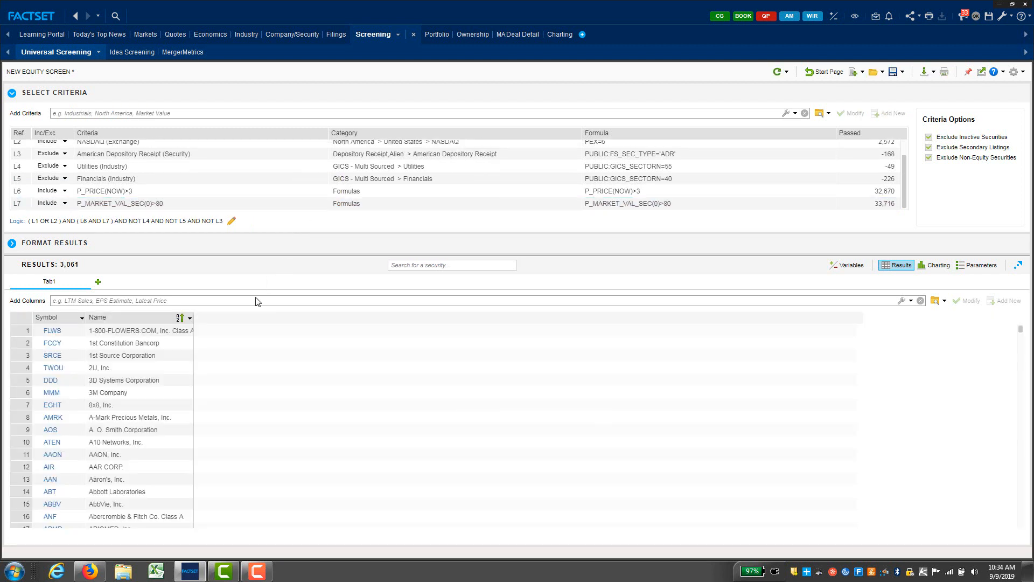
Step: Add the Stock Share/Common/Ordinary criterion, trimming results to 3,025
click(226, 113)
text(common)
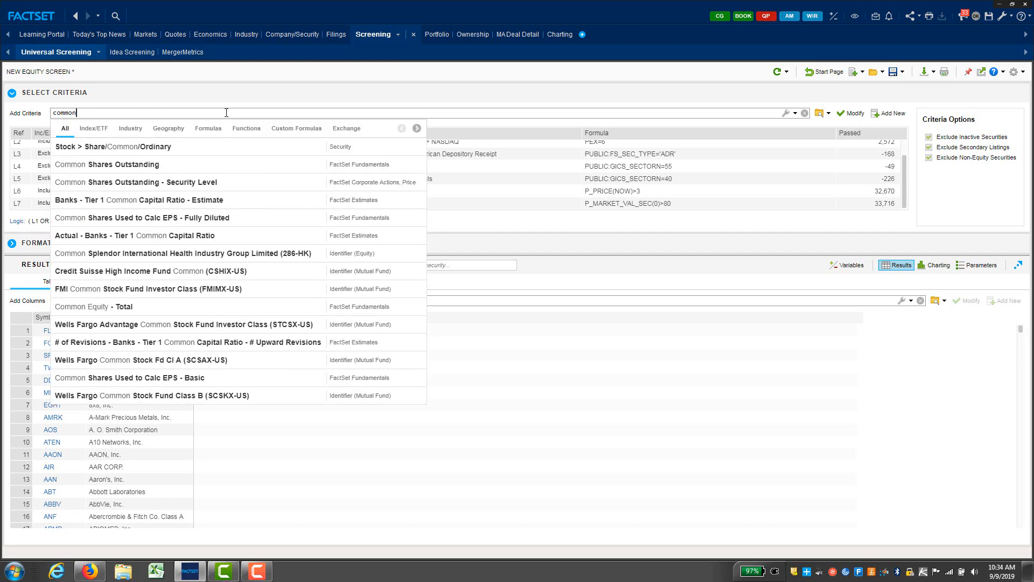
click(150, 148)
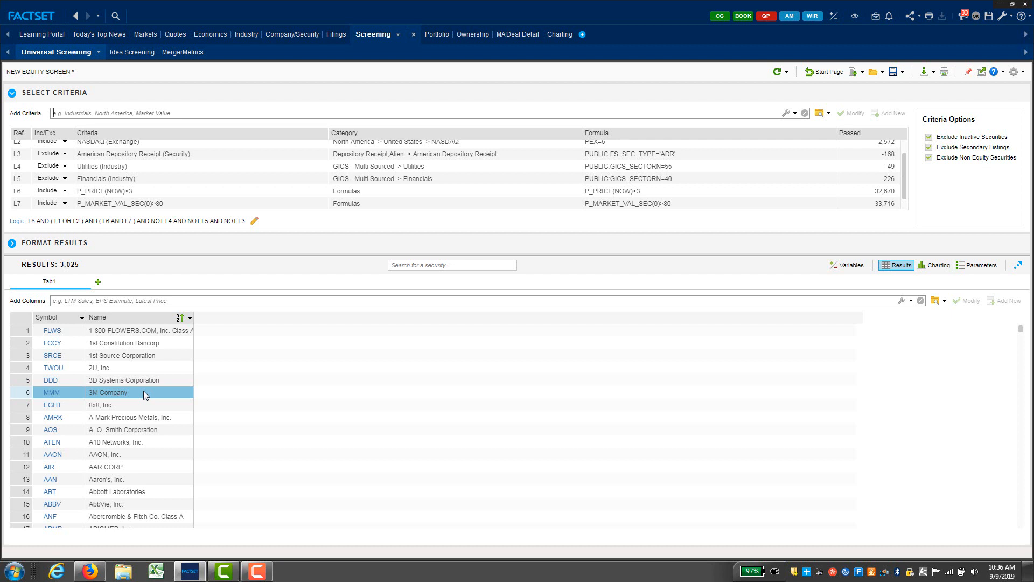
Step: Add GICS Information Technology as criterion L9 set to Exclude, leaving 2,823 results
text(te)
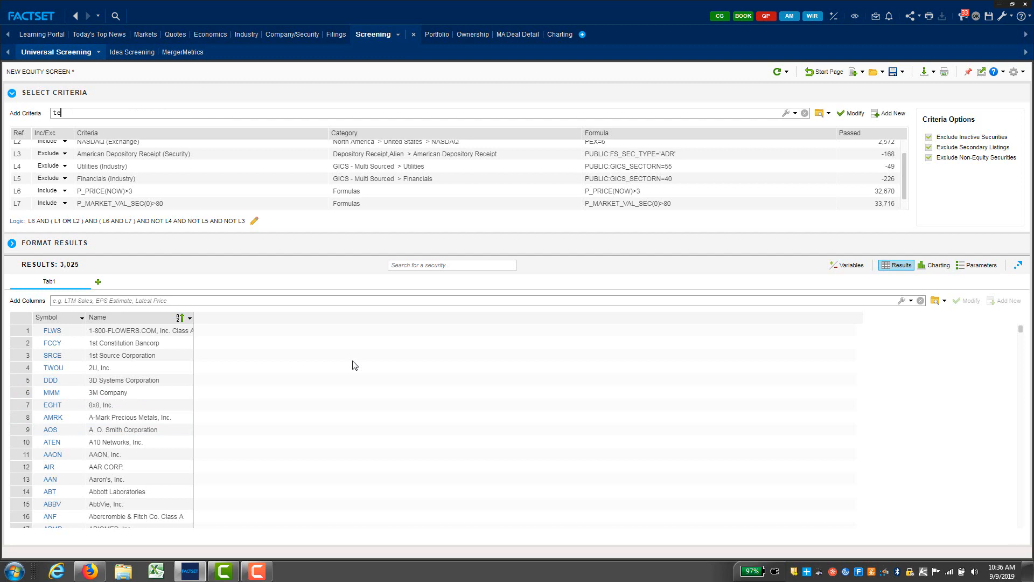
text(chnology)
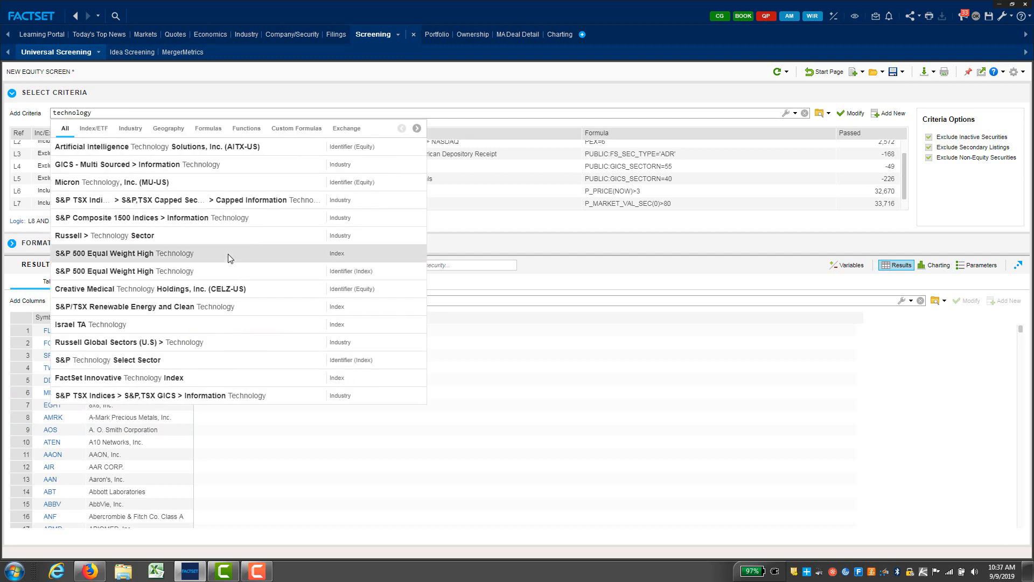
click(157, 166)
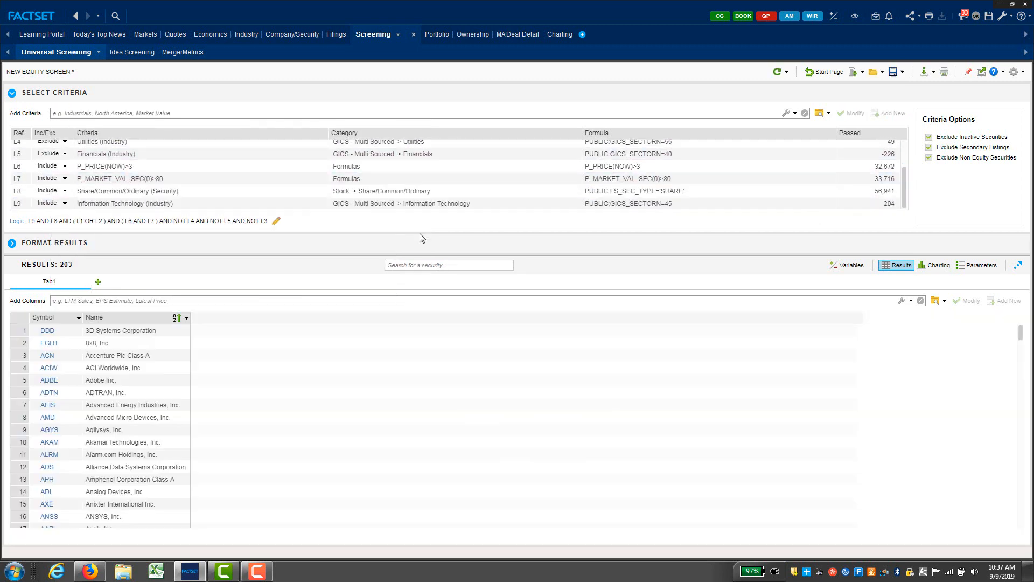
click(58, 205)
click(66, 204)
click(49, 226)
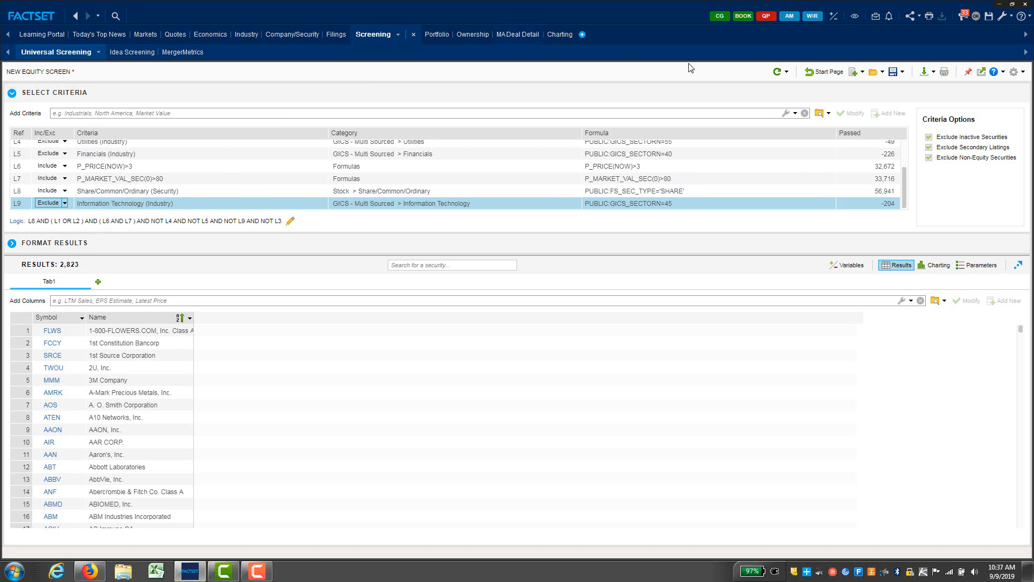
Step: Save the equity screen as 'BUSINESS POLICY FILTER'
click(893, 72)
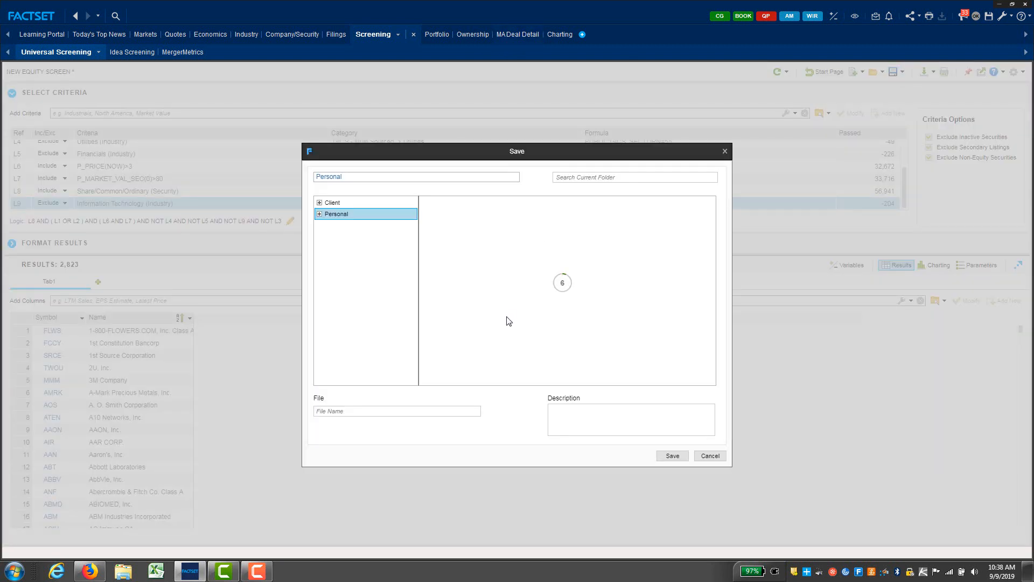
click(584, 413)
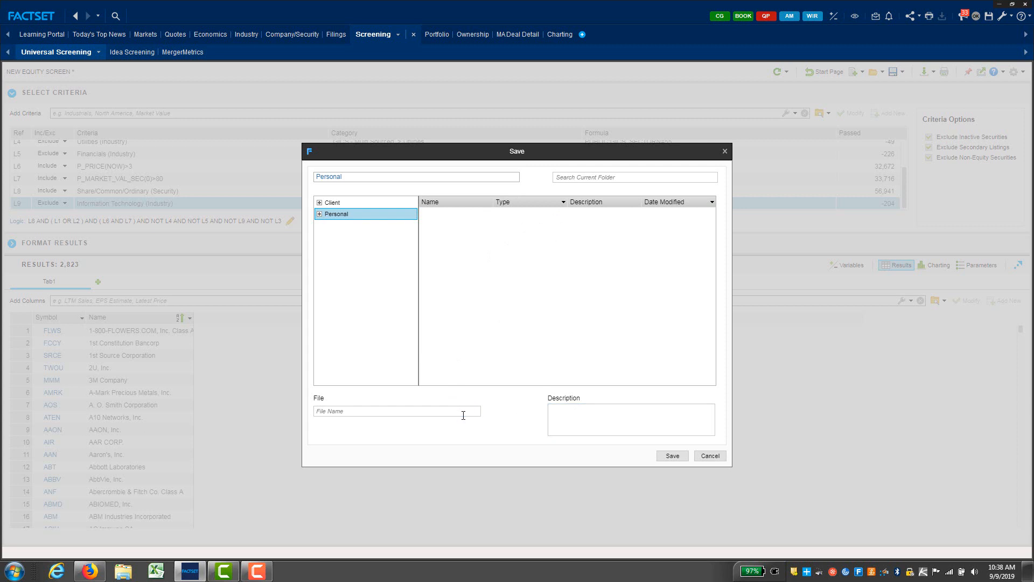
click(463, 411)
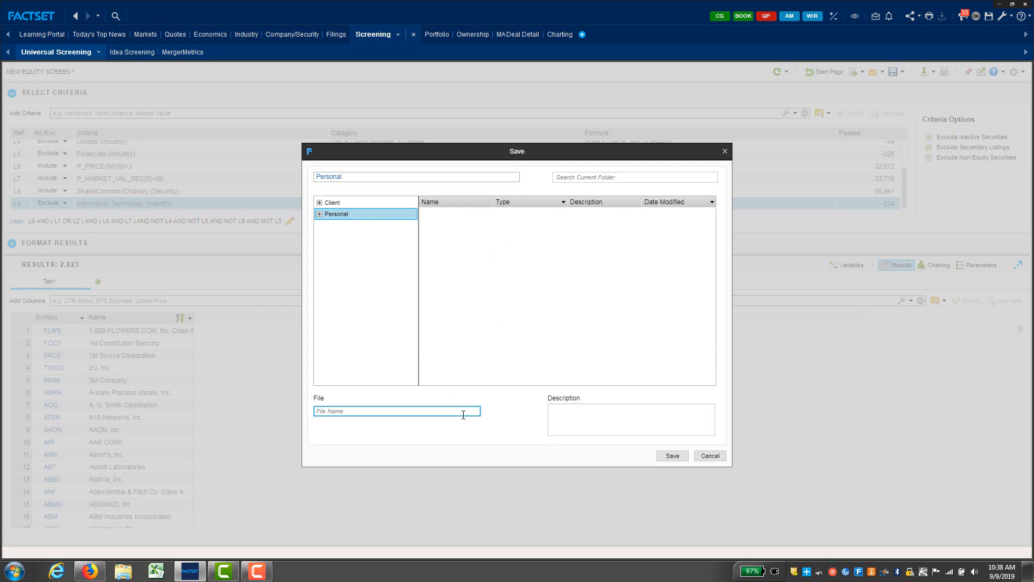
text(business policy filter)
click(672, 456)
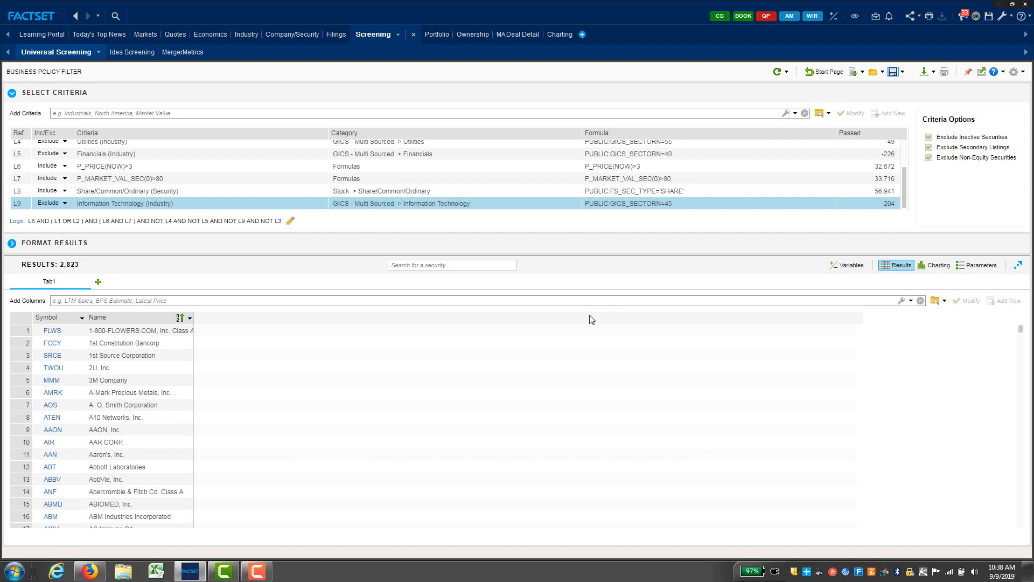
Step: Add a security-level market value below 2000 criterion to the screen
click(301, 117)
text(market c)
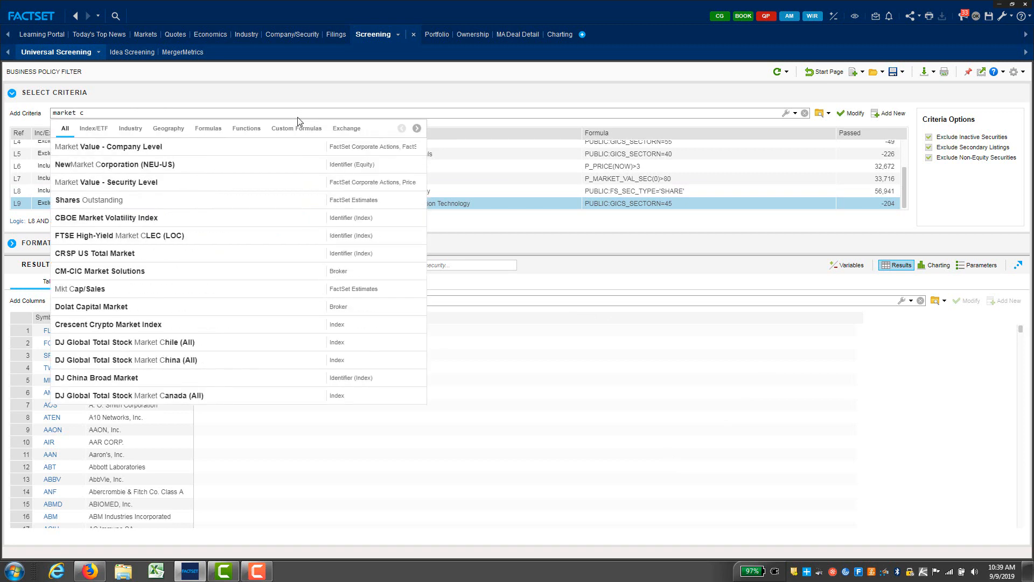
click(159, 182)
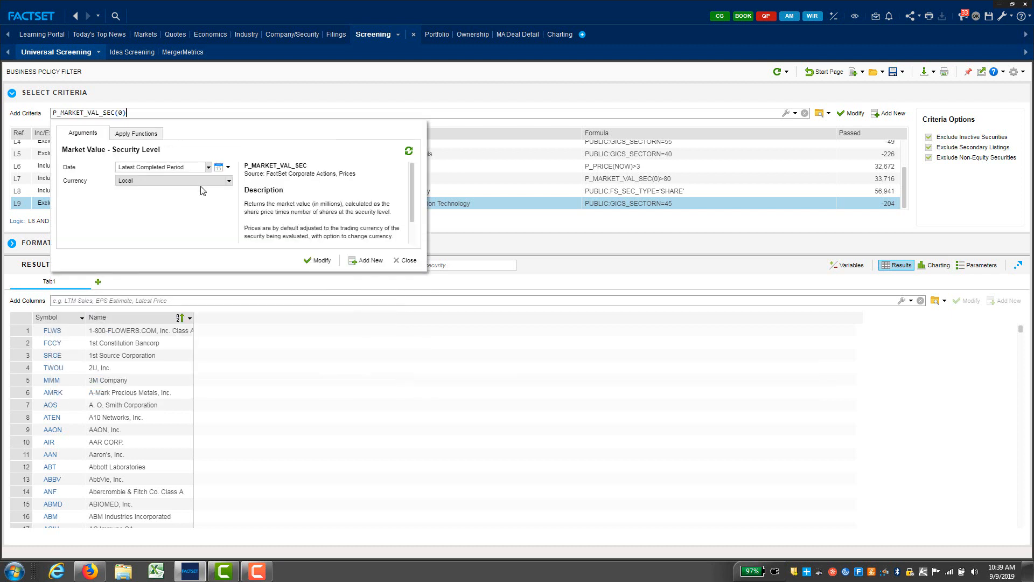
text(<)
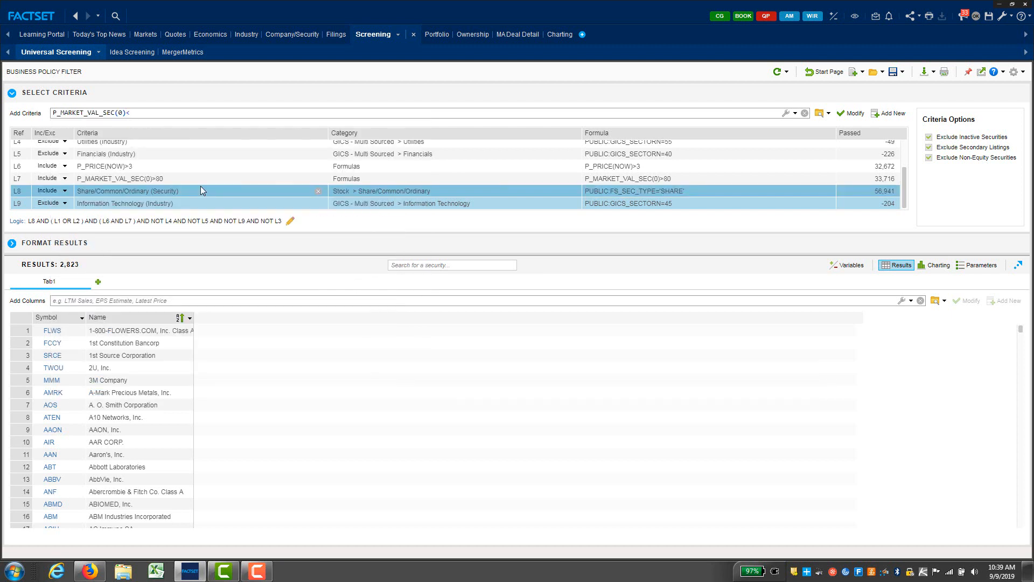
text(2000)
key(Return)
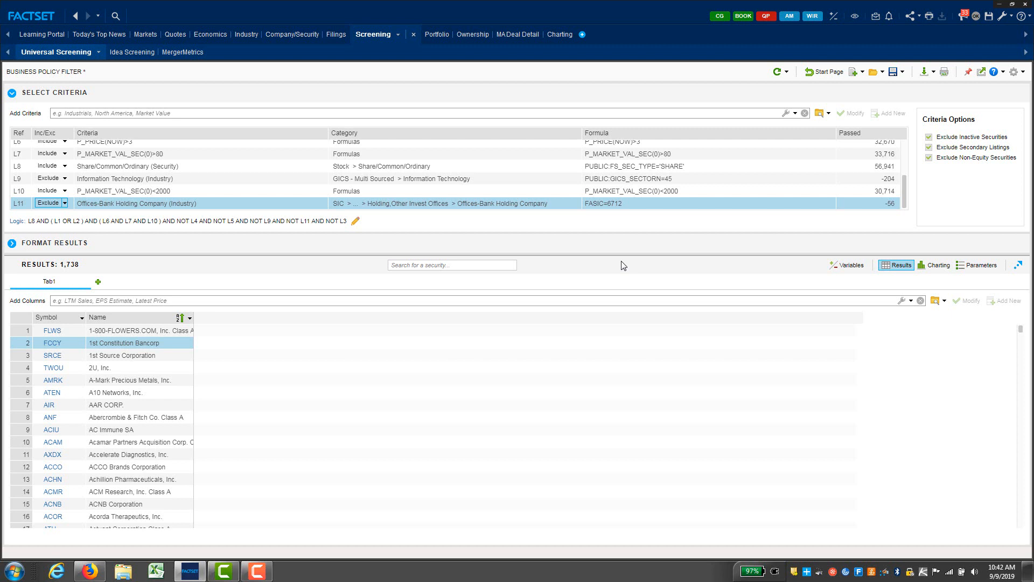
Step: Add the GICS - Multi Sourced Consumer Staples sector criterion, narrowing the screen to 19 companies
click(424, 114)
text(in)
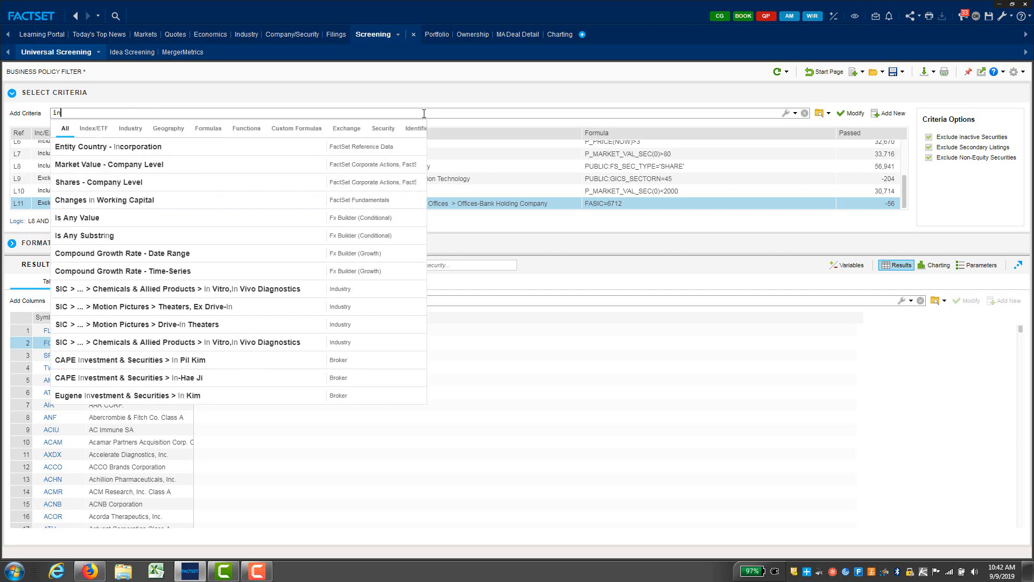
text(dustrial)
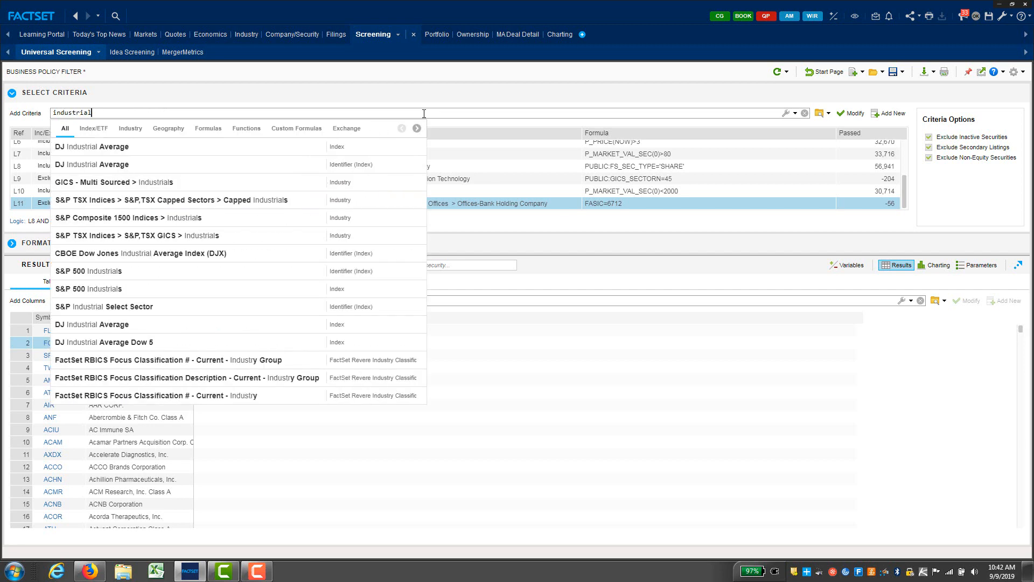
click(130, 129)
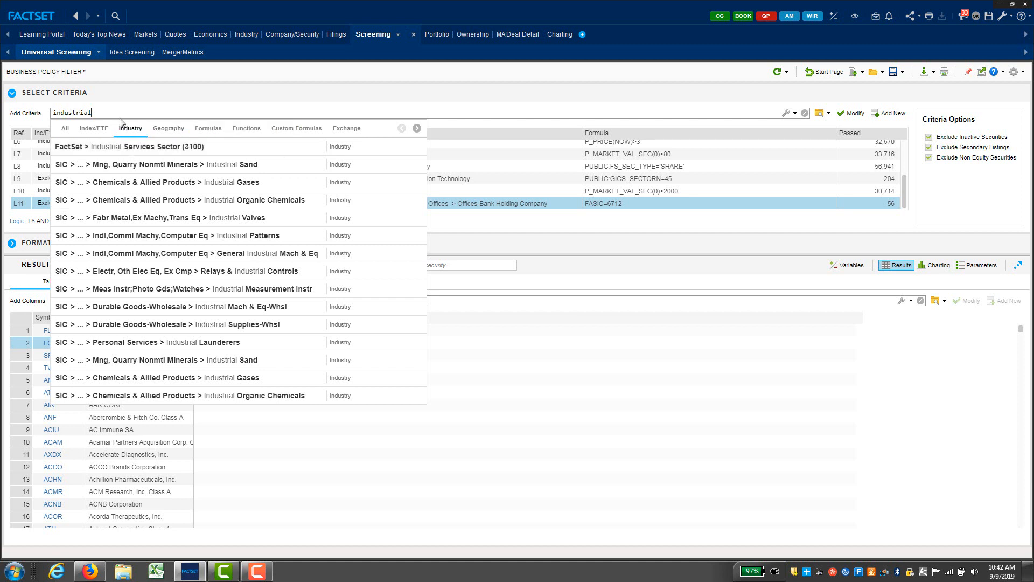
key(BackSpace)
key(BackSpace)
key(BackSpace)
key(BackSpace)
key(BackSpace)
key(BackSpace)
key(BackSpace)
key(BackSpace)
key(BackSpace)
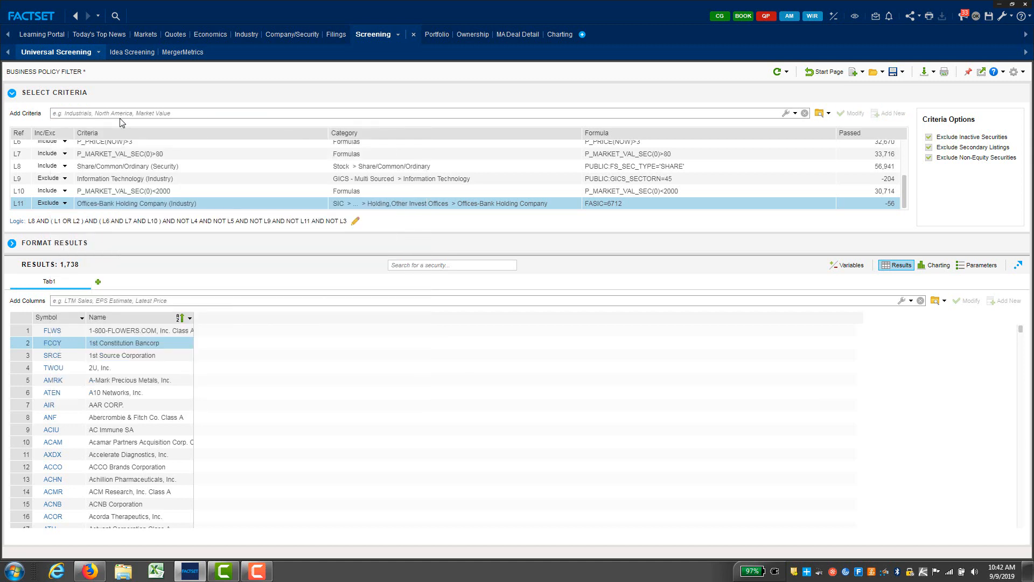
text(consumer)
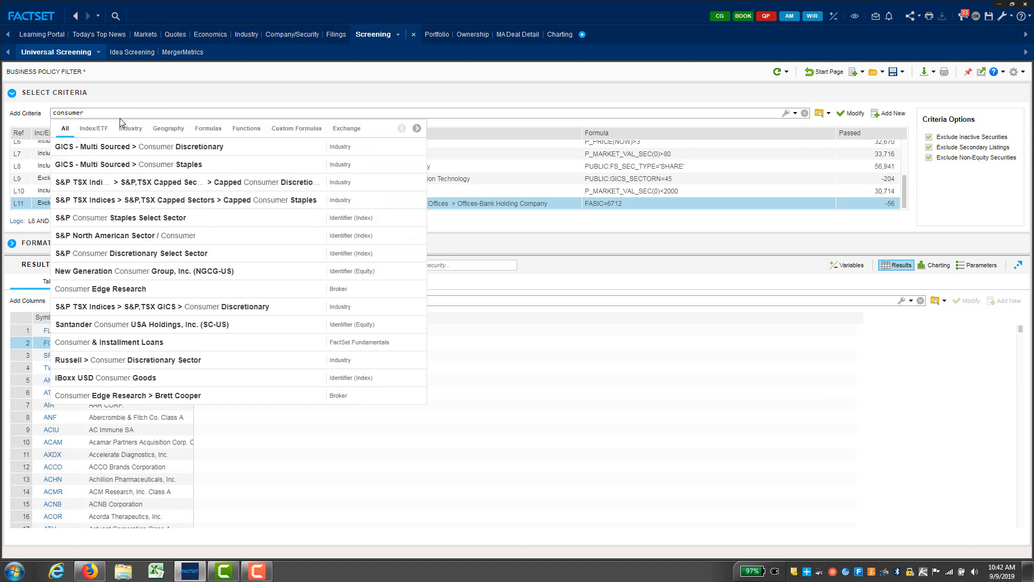
text( sta)
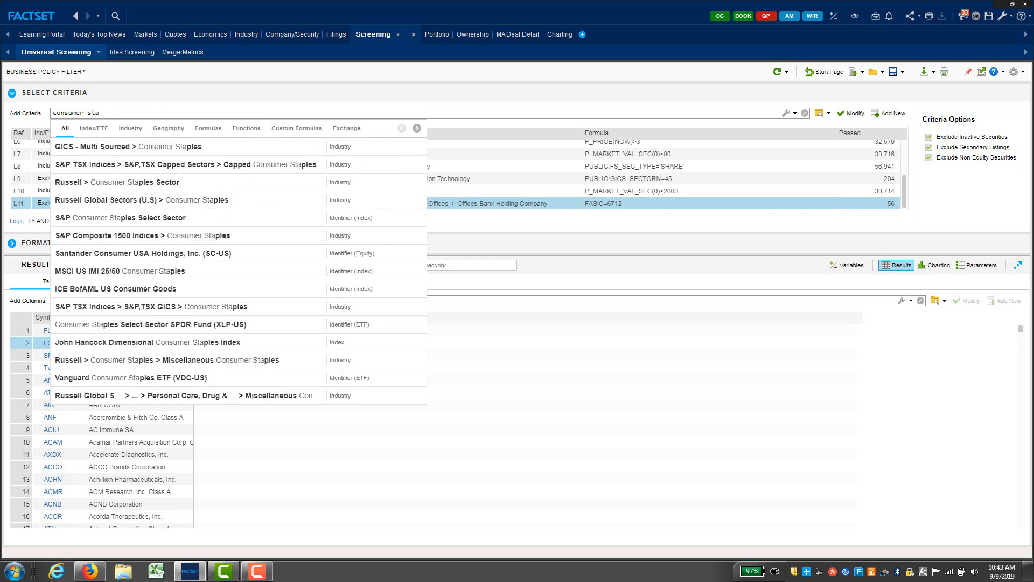
click(127, 147)
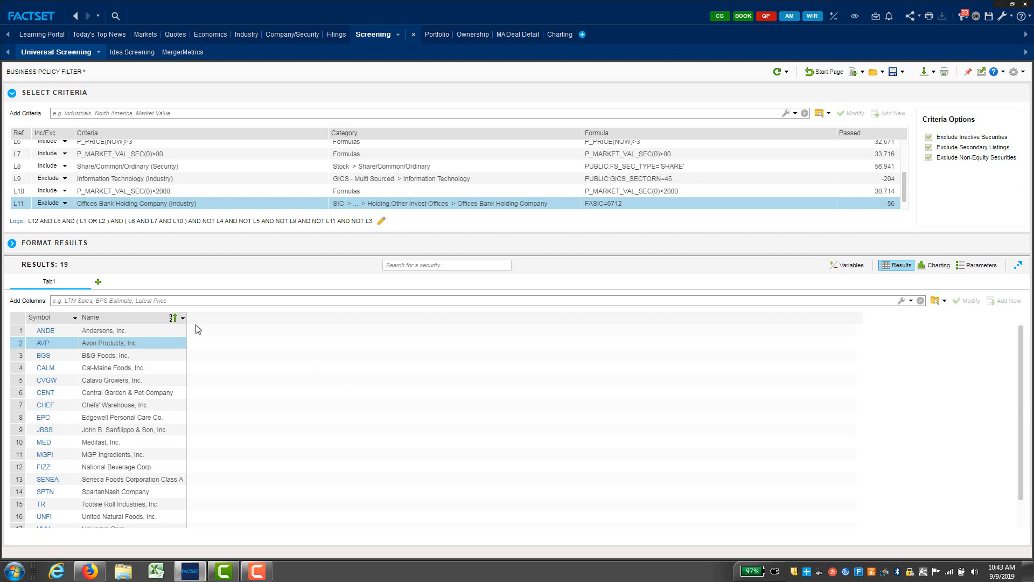
Step: Preview the Andersons and Avon Products company profiles from the results list
ctrl+click(135, 329)
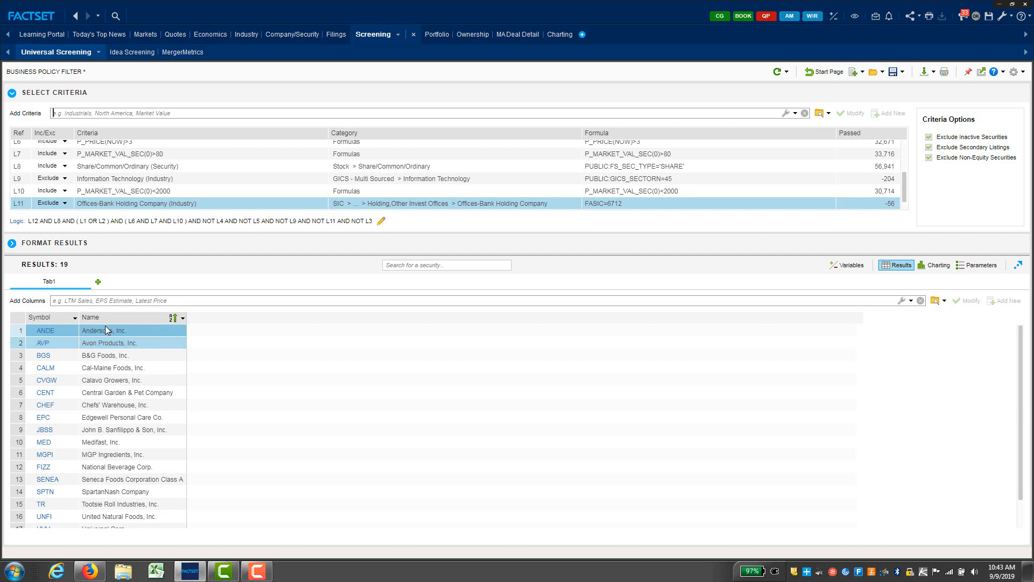
click(53, 332)
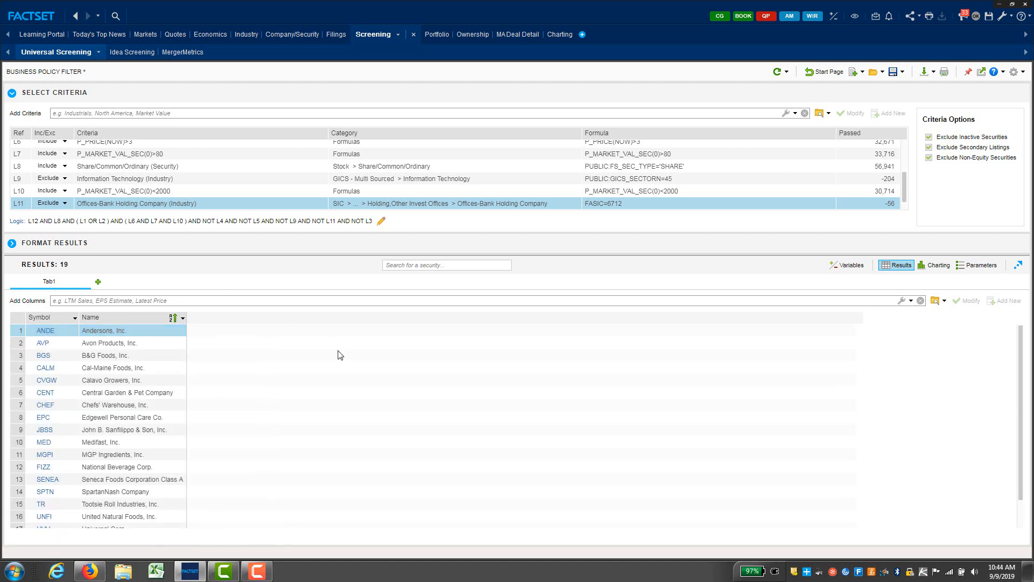
click(42, 344)
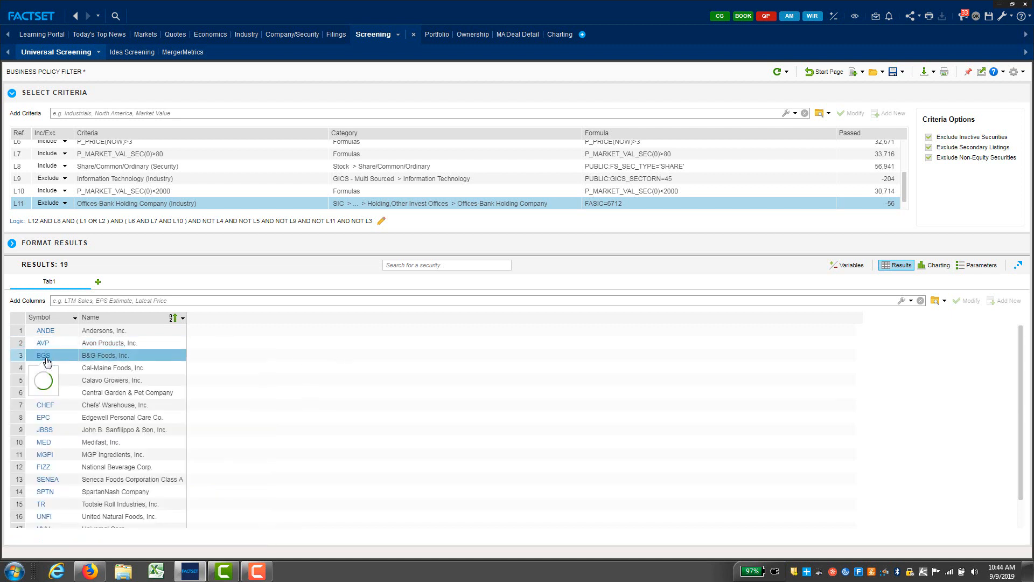
mouse_move(43, 360)
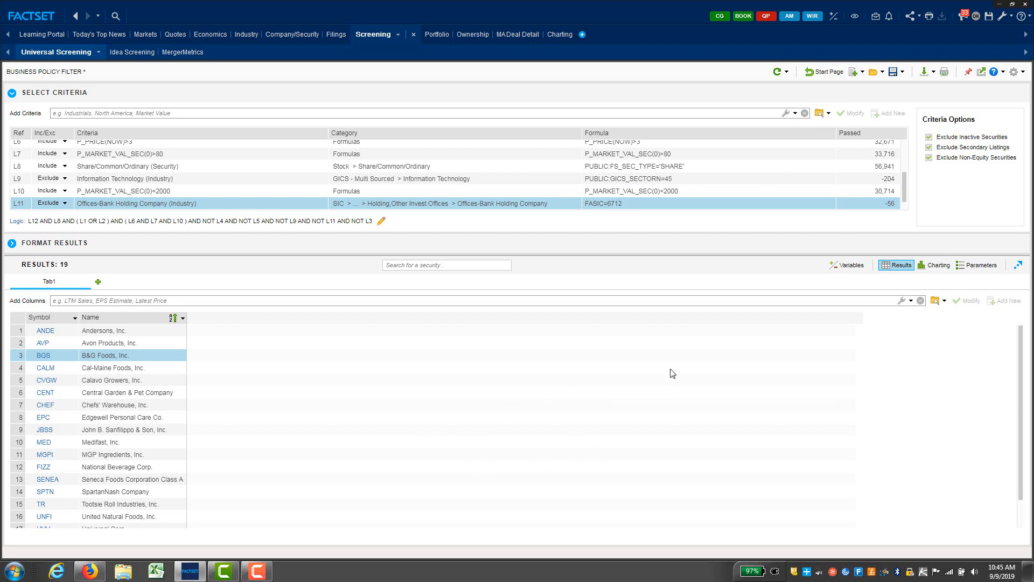
Step: Export the 19 screened companies to the Excel workbook, review it, then close Excel
click(923, 72)
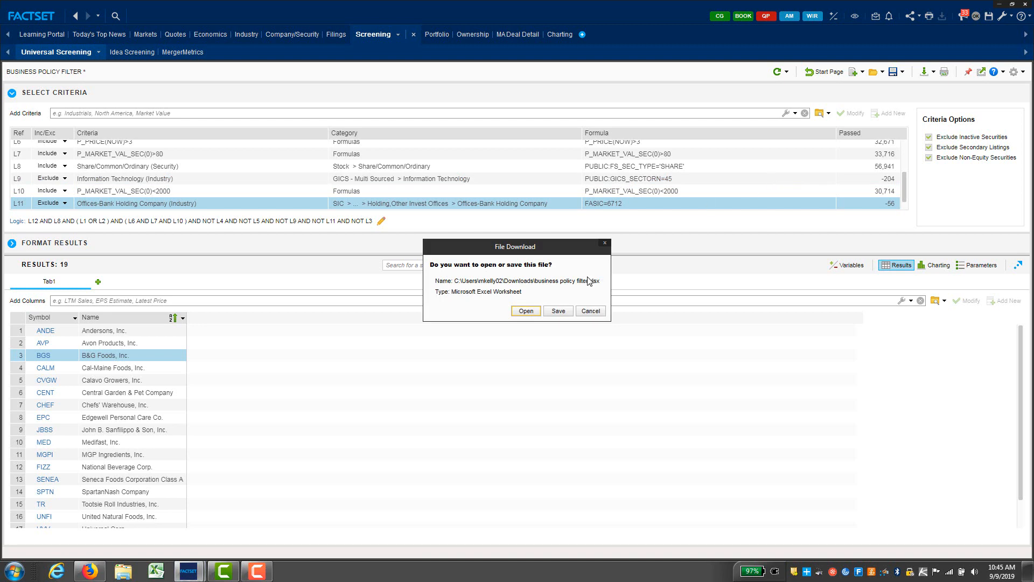
click(526, 311)
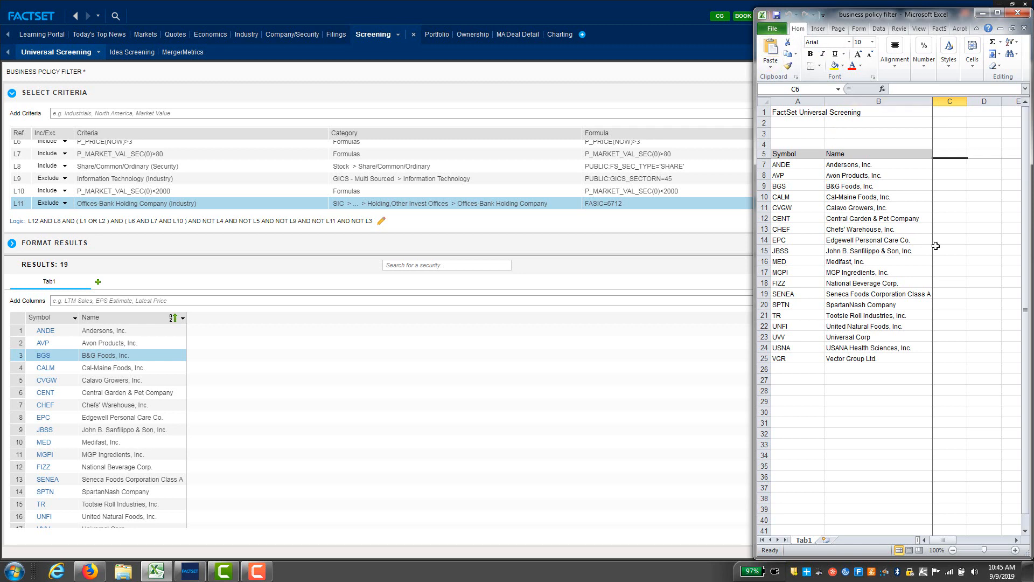
click(1017, 13)
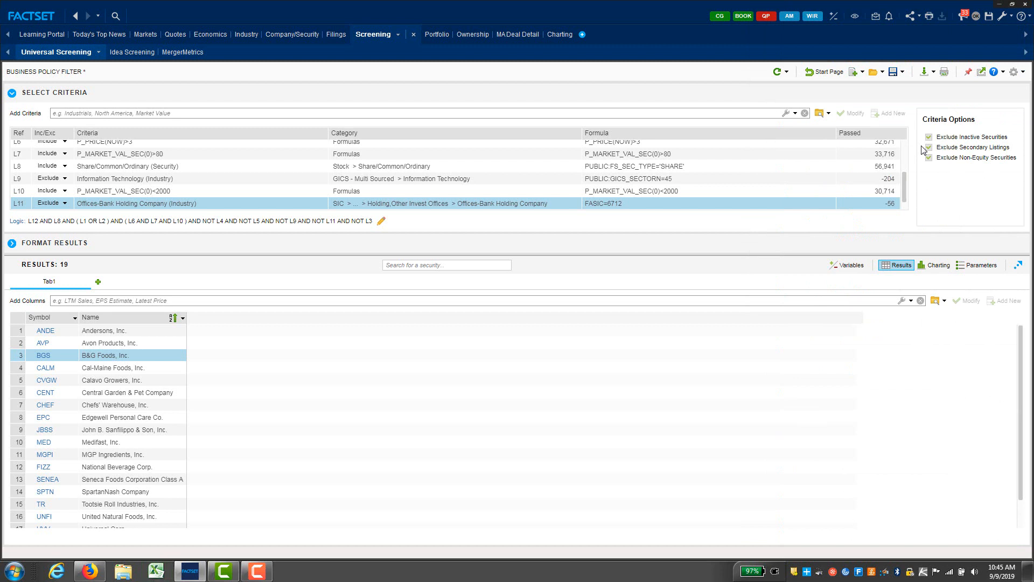
Step: Replace the Consumer Staples criterion with GICS Consumer Discretionary, reviewing its 87 results
drag(905, 184, 908, 209)
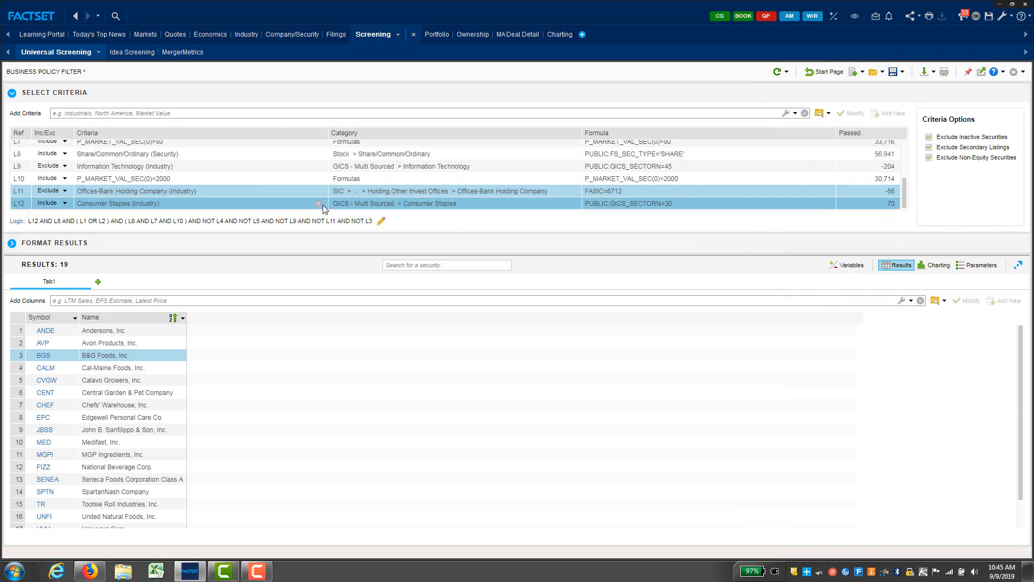
click(318, 203)
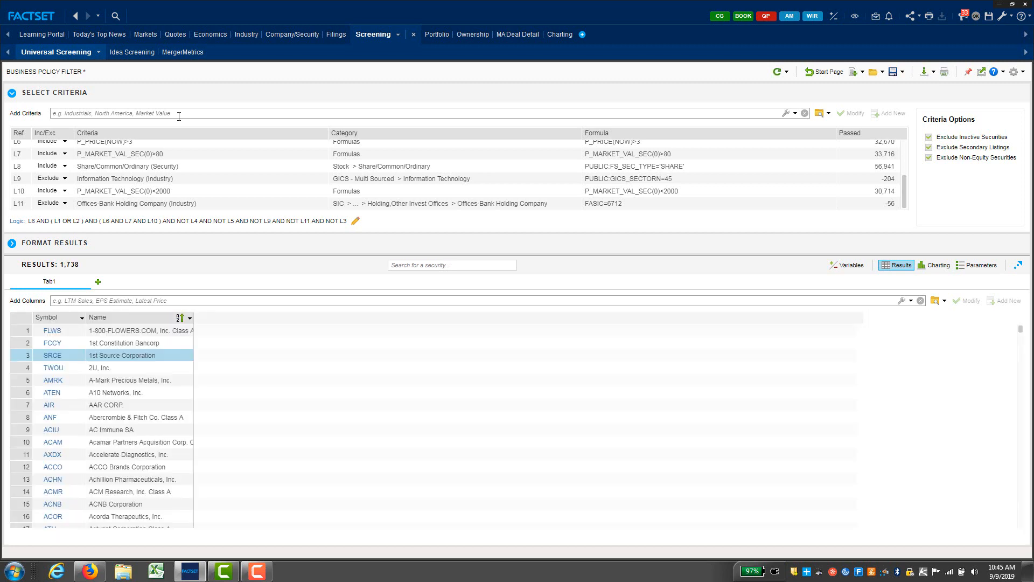
text(consumer)
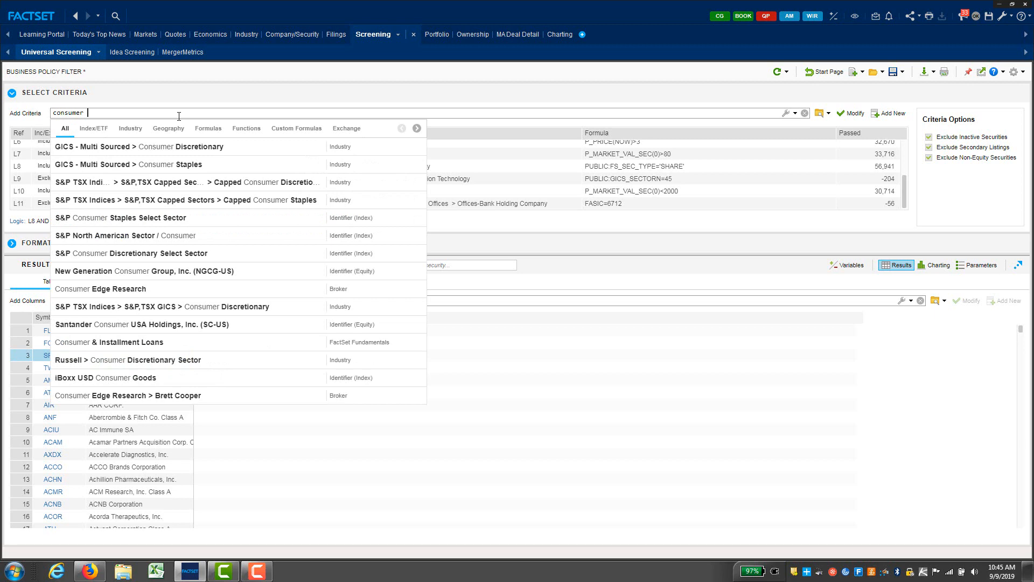
text( dis)
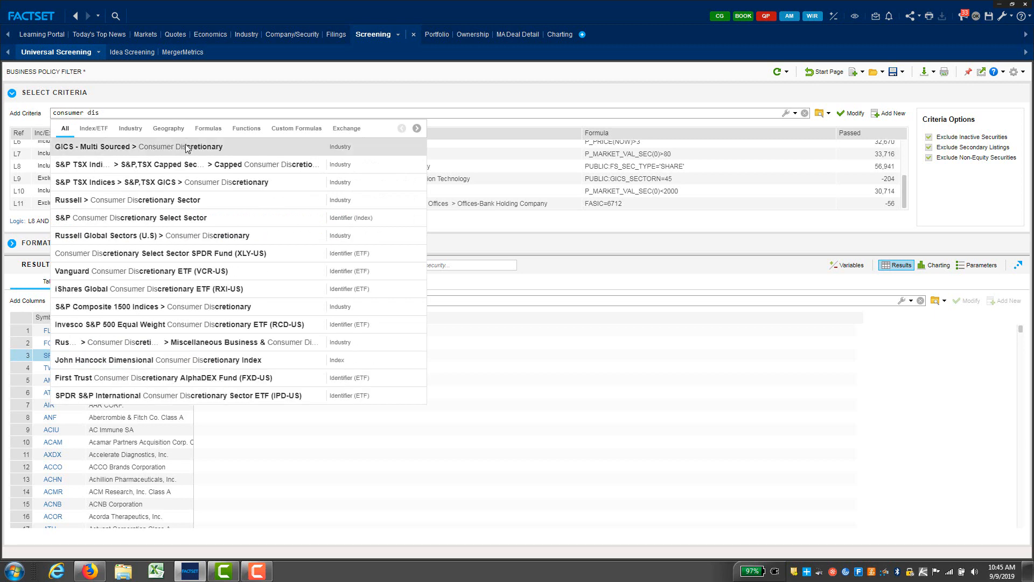
click(186, 147)
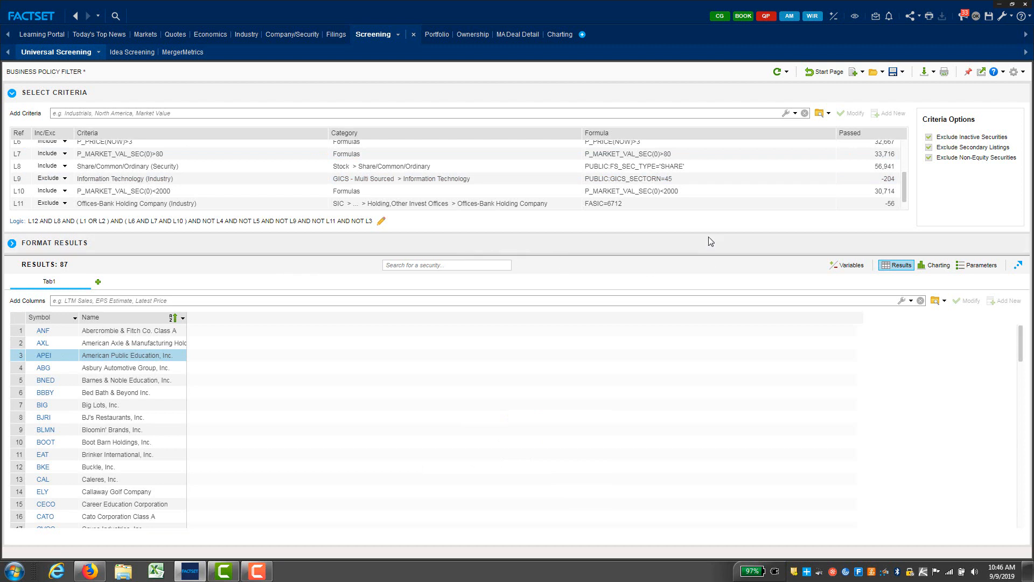
click(869, 164)
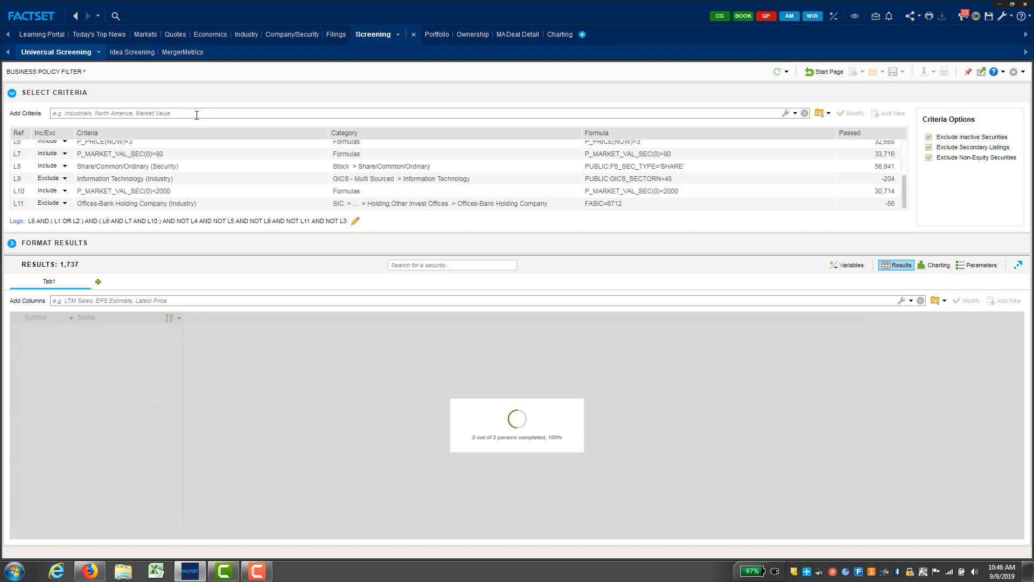
Step: Add FactSet Retail Trade Sector (3500) and drop the Offices-Bank Holding Company exclusion, giving 57 results
text(retail)
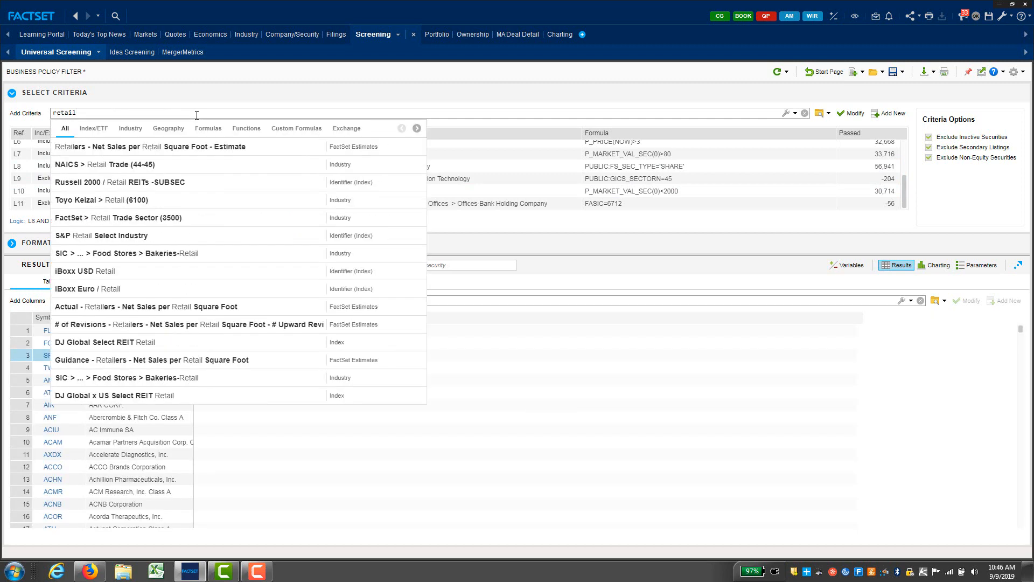
click(131, 129)
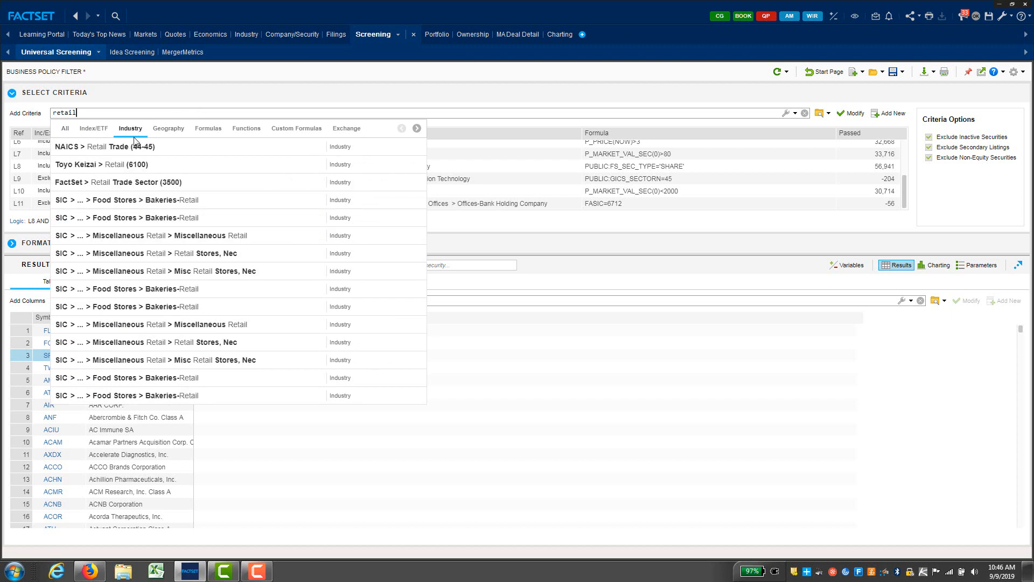
click(167, 180)
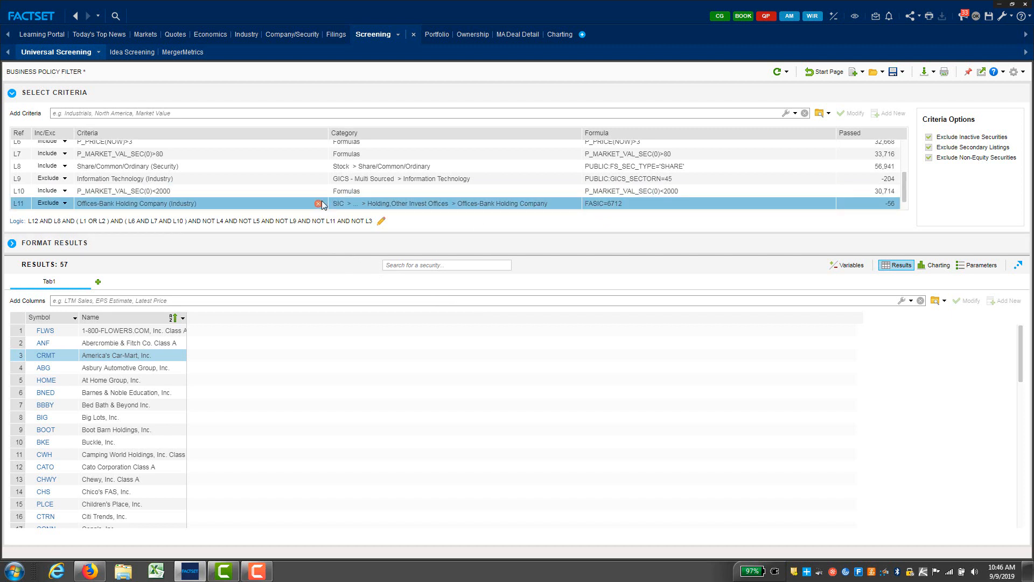
click(318, 203)
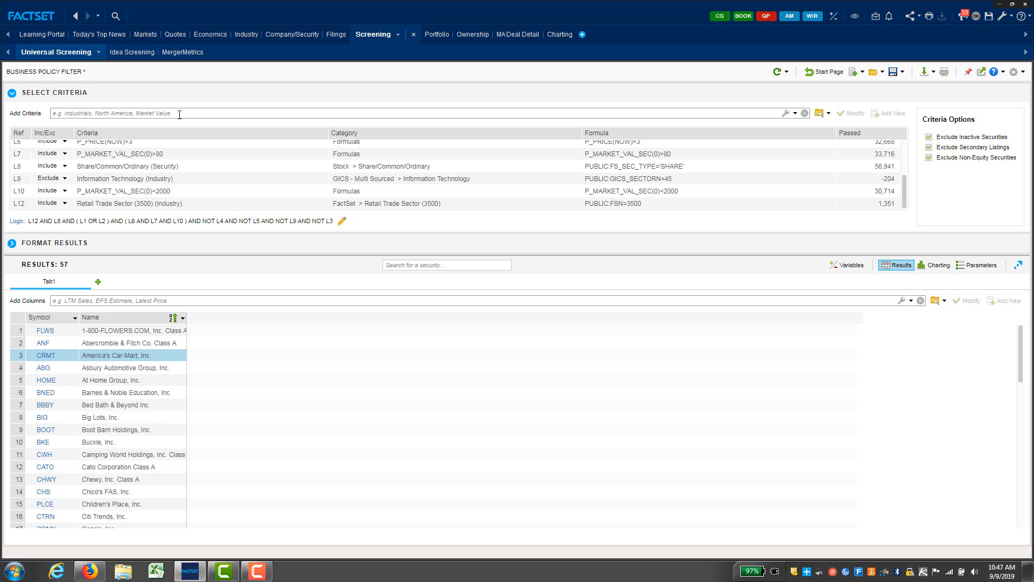
Step: Add then delete a Restaurants criterion, and add the FactSet Consumer Services Sector (3400) criterion
click(180, 114)
text(rest)
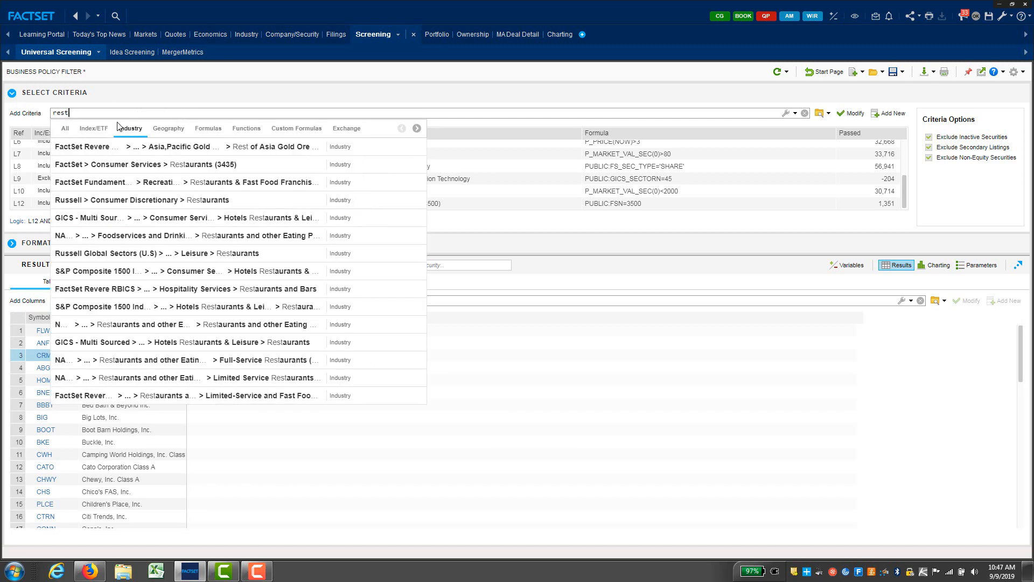
click(121, 164)
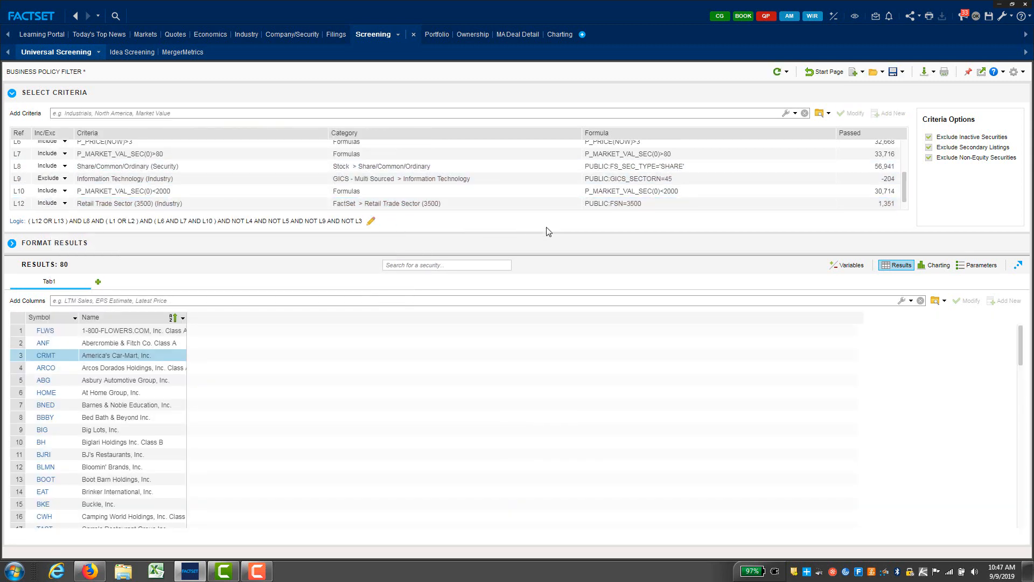
scroll(330, 205, down, 1)
click(319, 203)
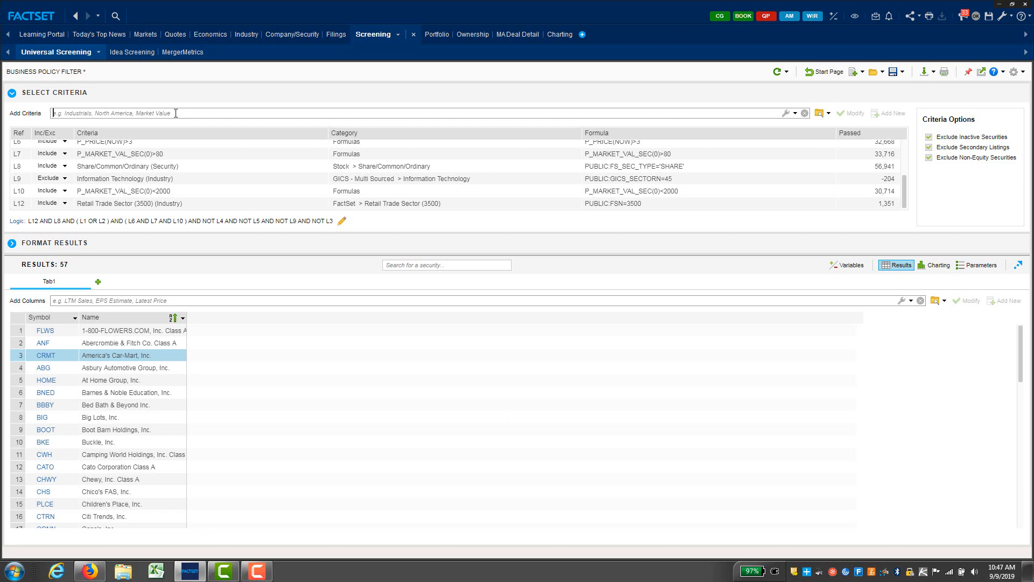
text(consumer )
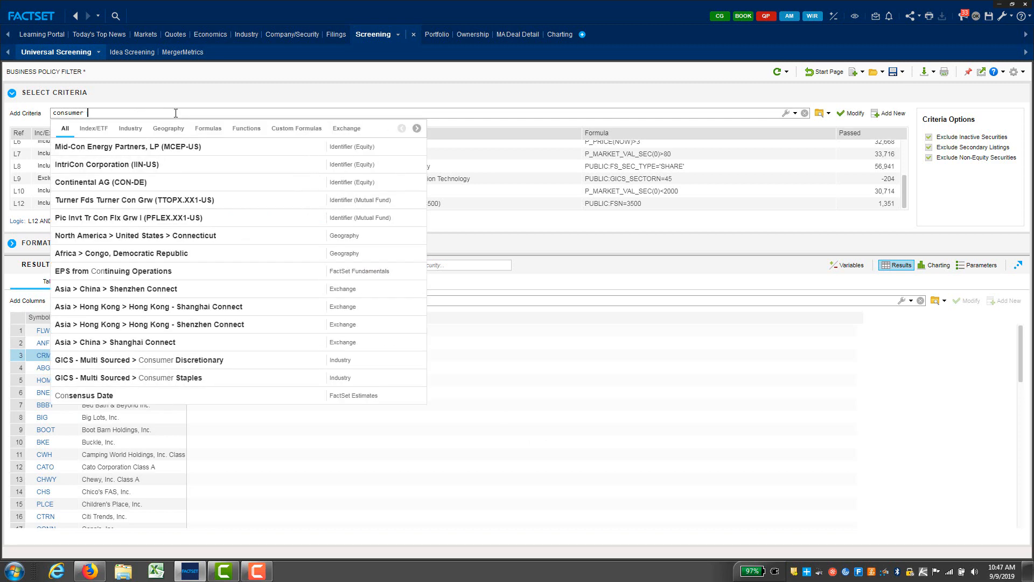
text(services)
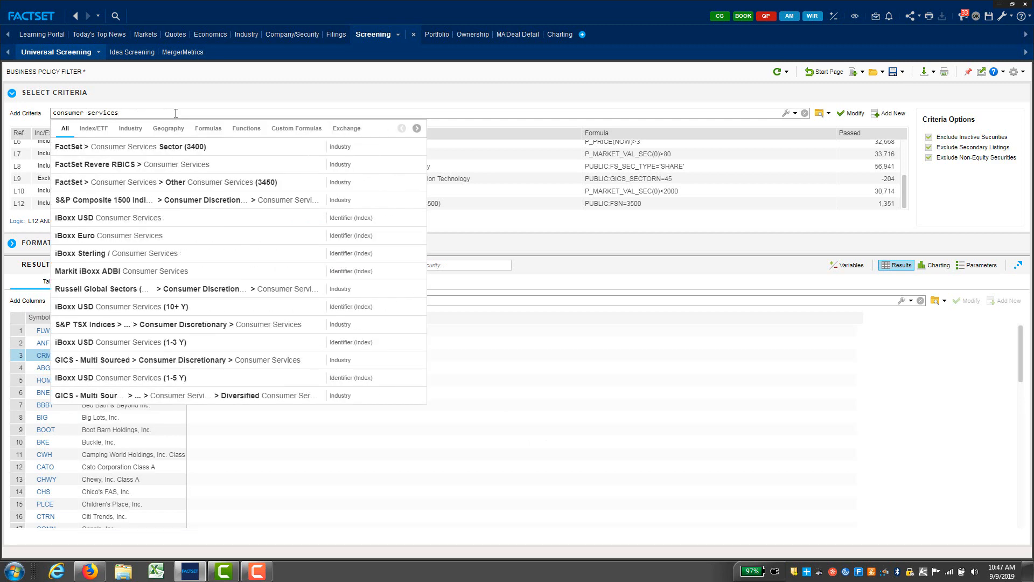
click(145, 147)
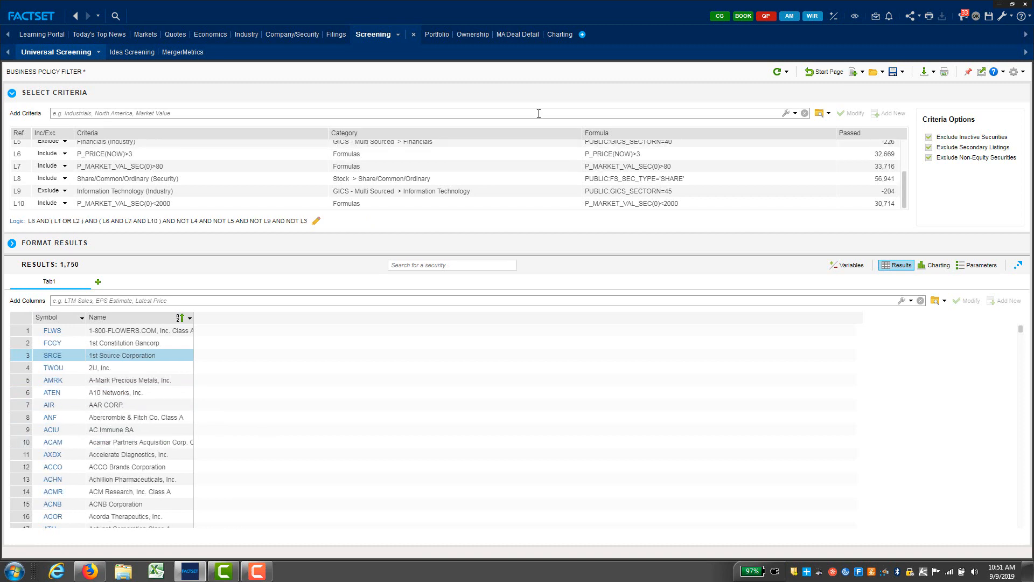
Step: Search 'rest' and add the Restaurants industry criterion, narrowing the screen to 23 companies
text(resu)
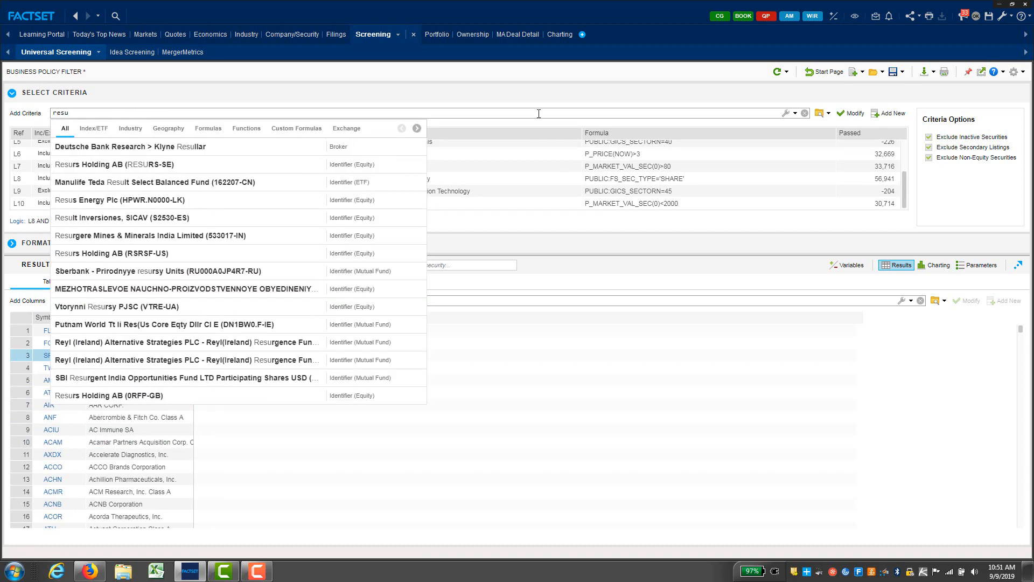
key(BackSpace)
text(t)
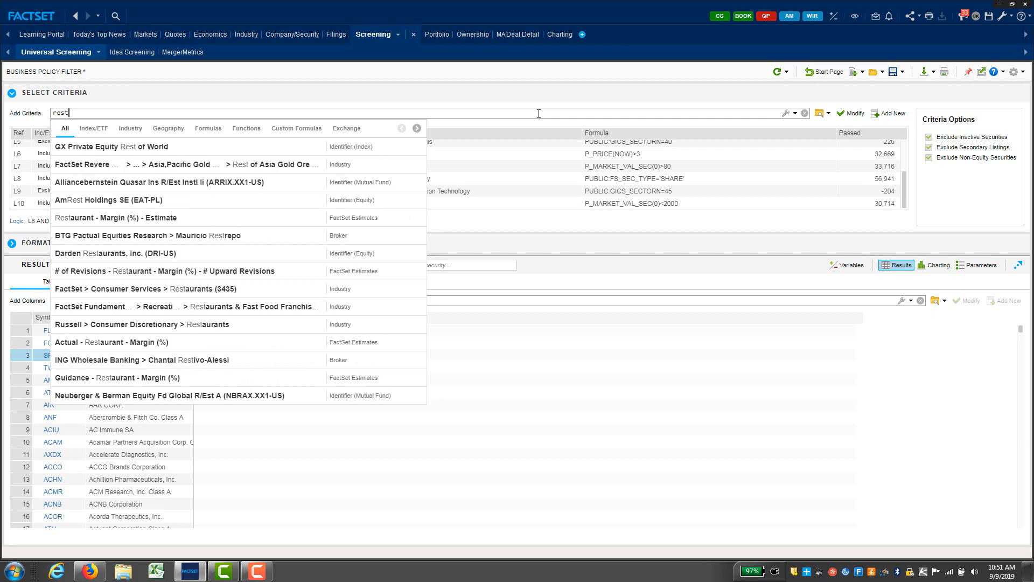
click(302, 380)
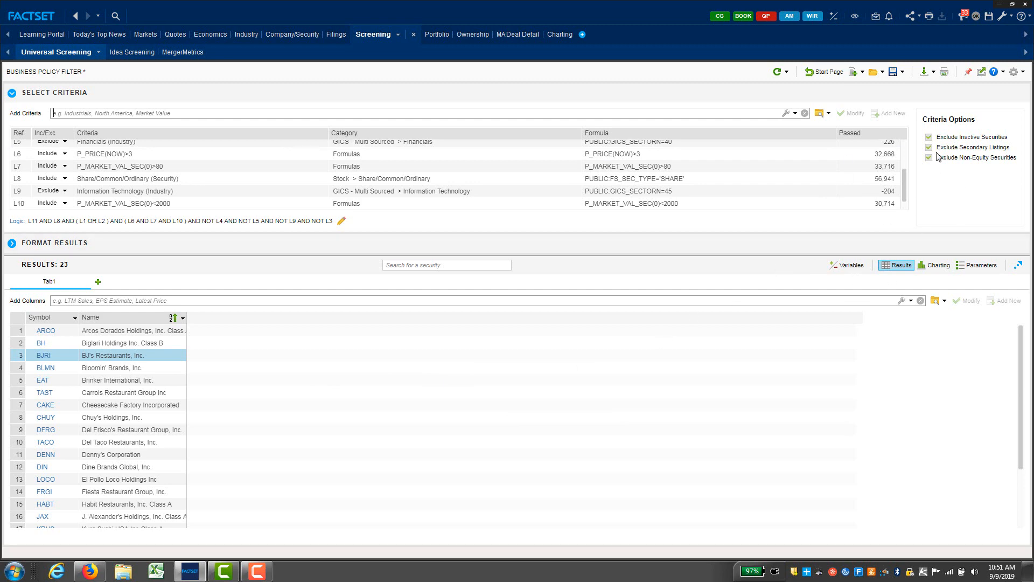
Step: Export the 23 restaurant results to Excel, tile FactSet beside it, and open the Company/Security snapshot
click(923, 72)
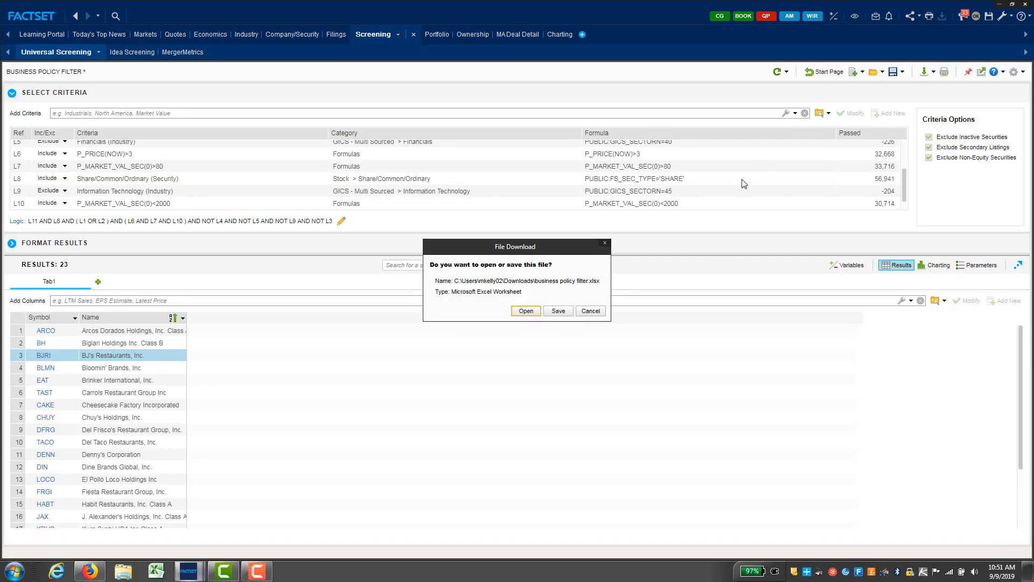
click(525, 311)
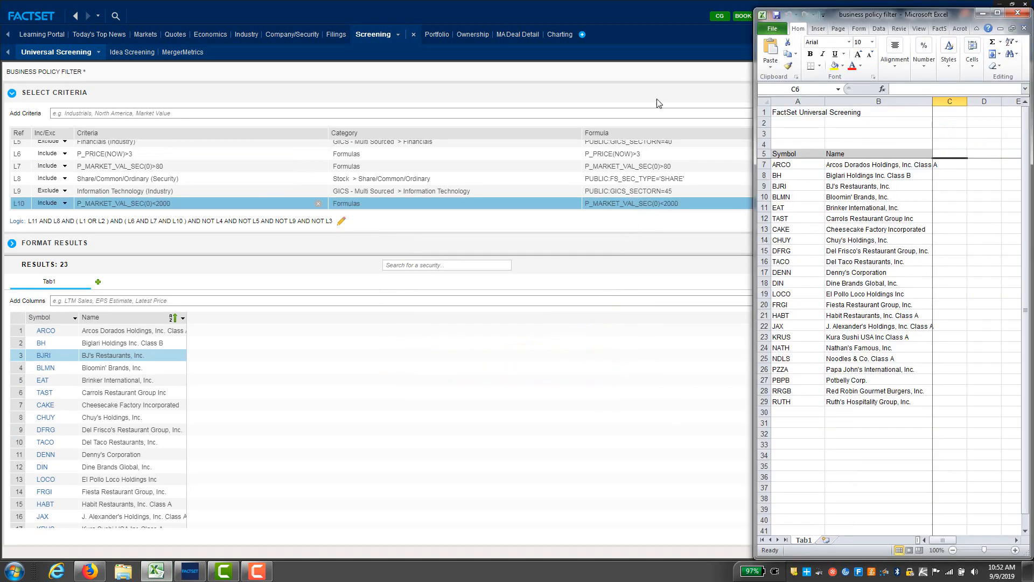
drag(753, 105, 840, 106)
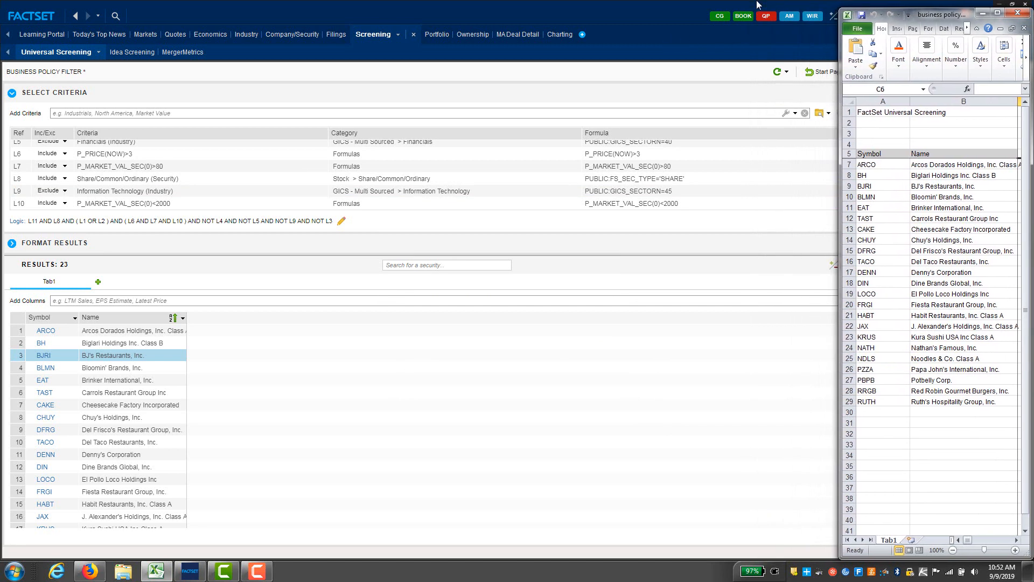
click(659, 5)
click(1012, 3)
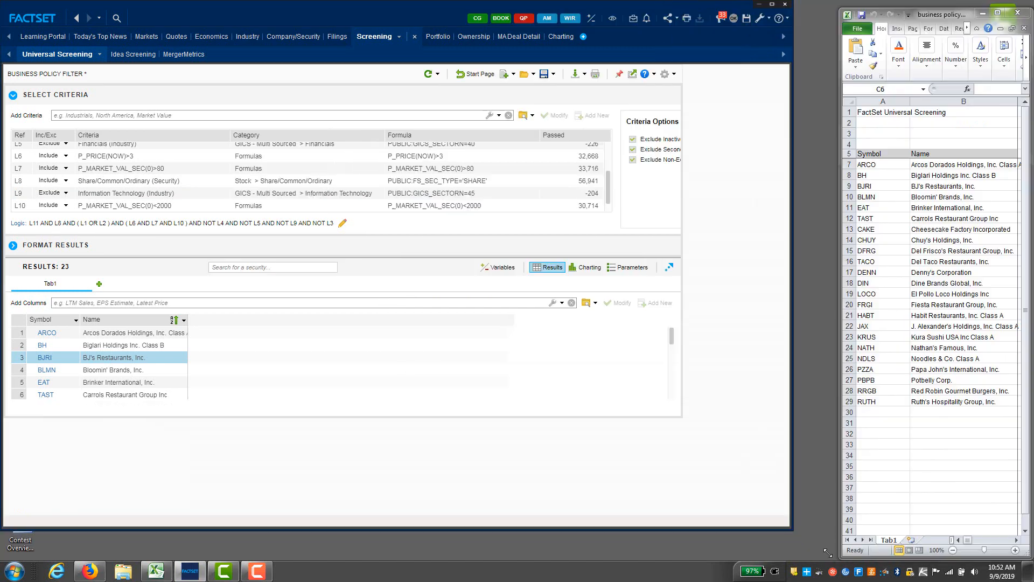
drag(831, 557, 839, 560)
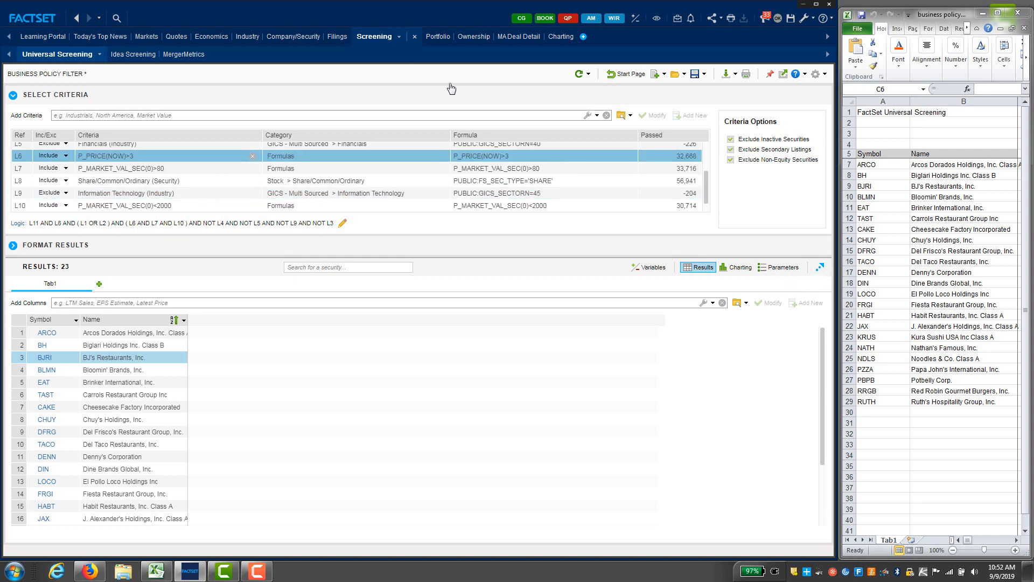
click(301, 37)
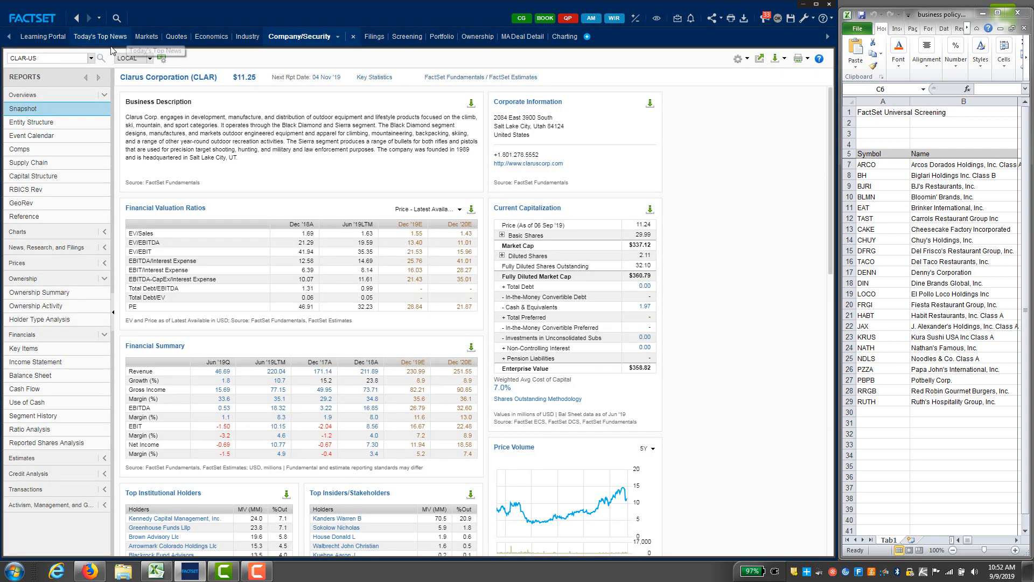
click(64, 58)
Step: Load the snapshot for Arcos Dorados Holdings, Inc. Class A (ARCO) by searching 'arco'
drag(51, 59, 1, 63)
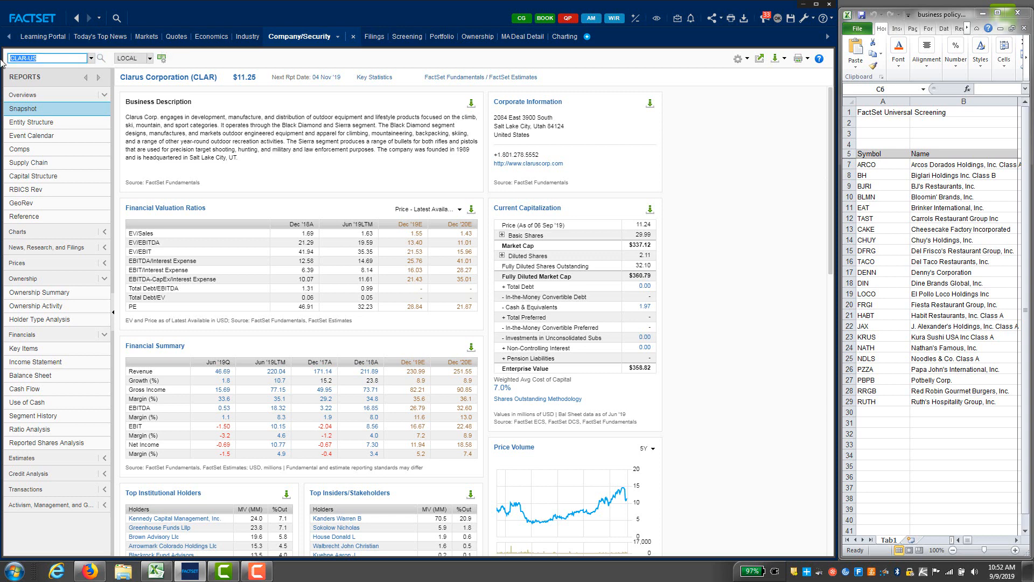
text(arco)
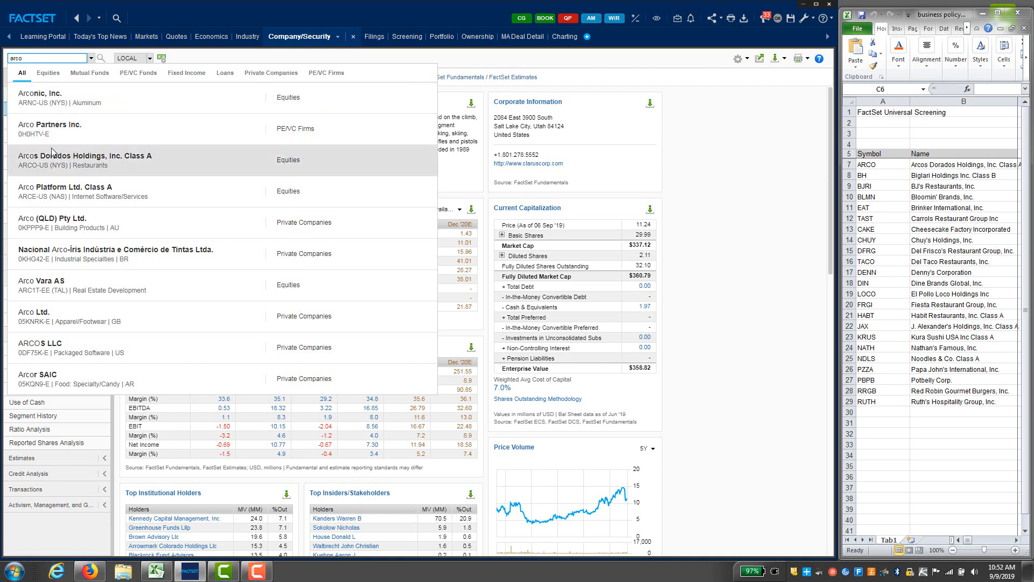
click(53, 160)
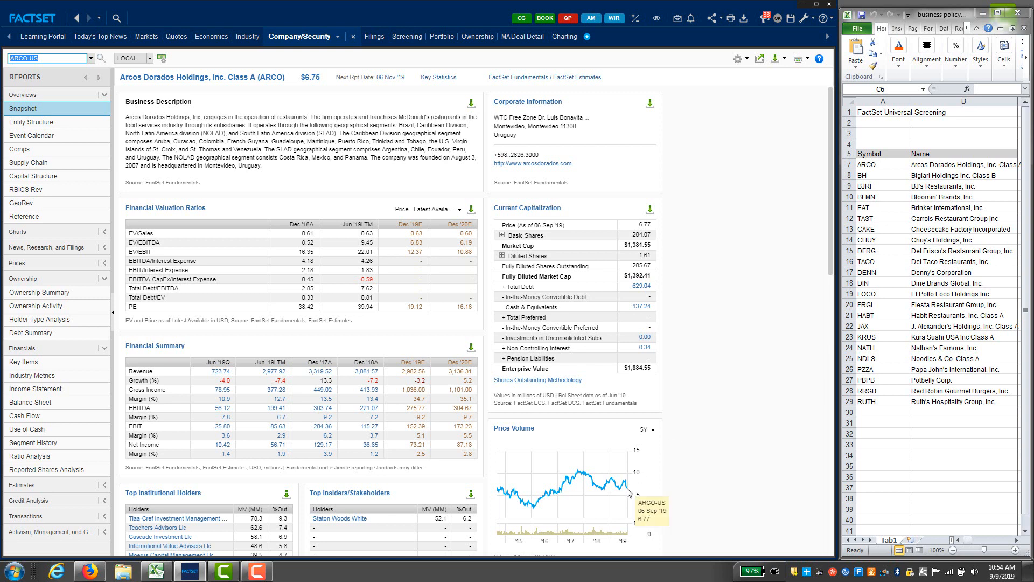
mouse_move(603, 497)
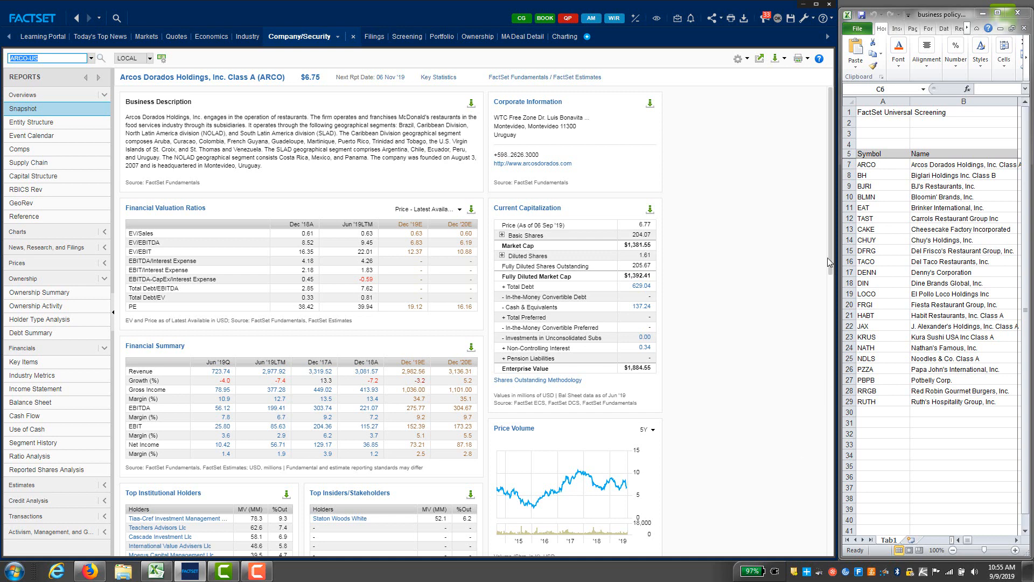
drag(829, 262, 830, 348)
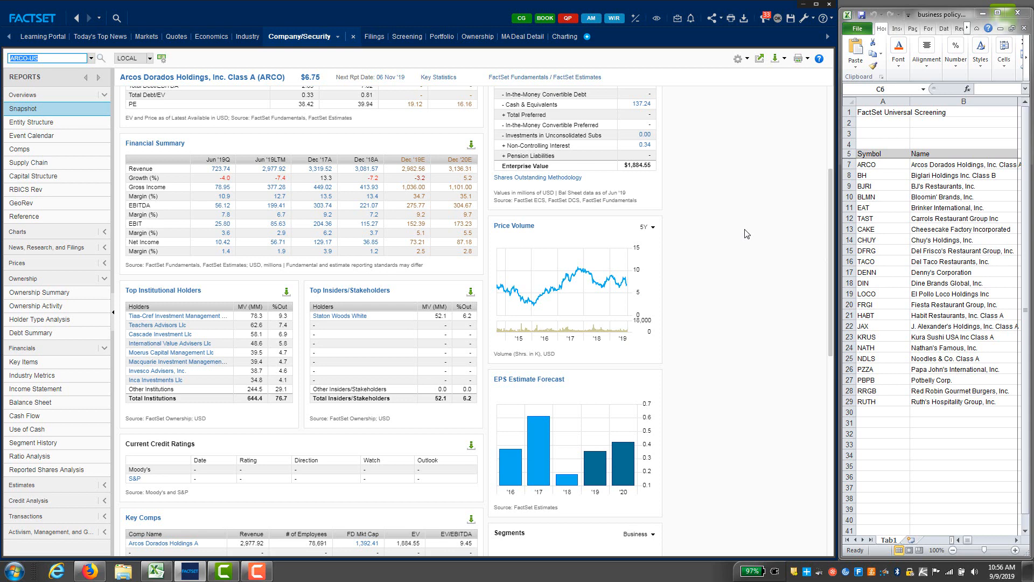
click(830, 116)
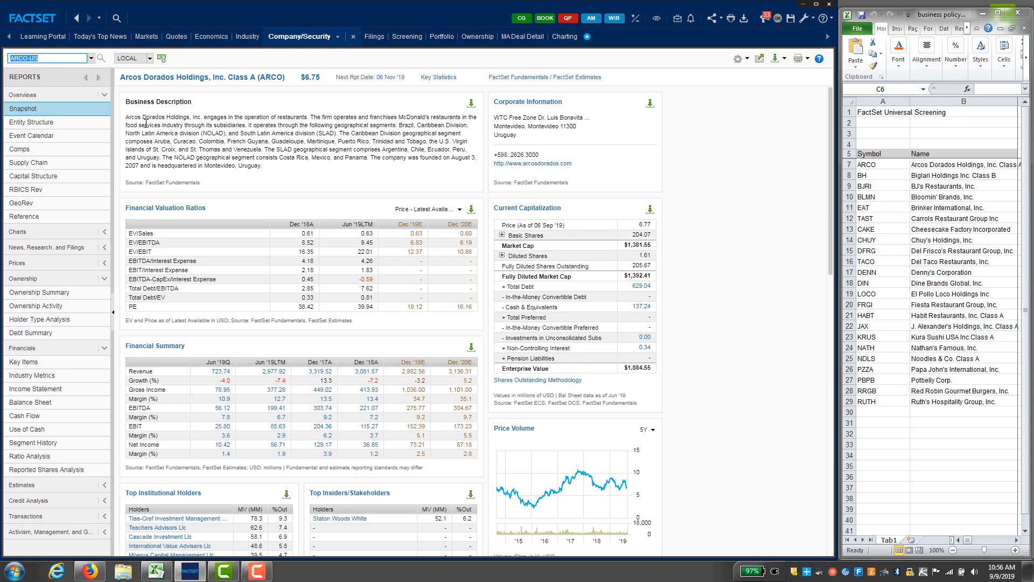
click(19, 152)
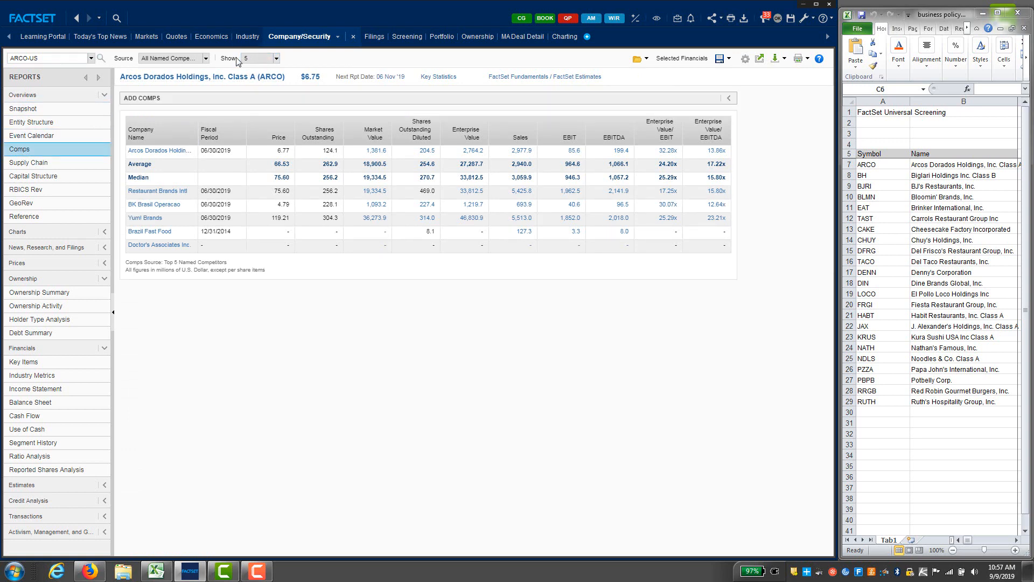
click(261, 59)
click(253, 138)
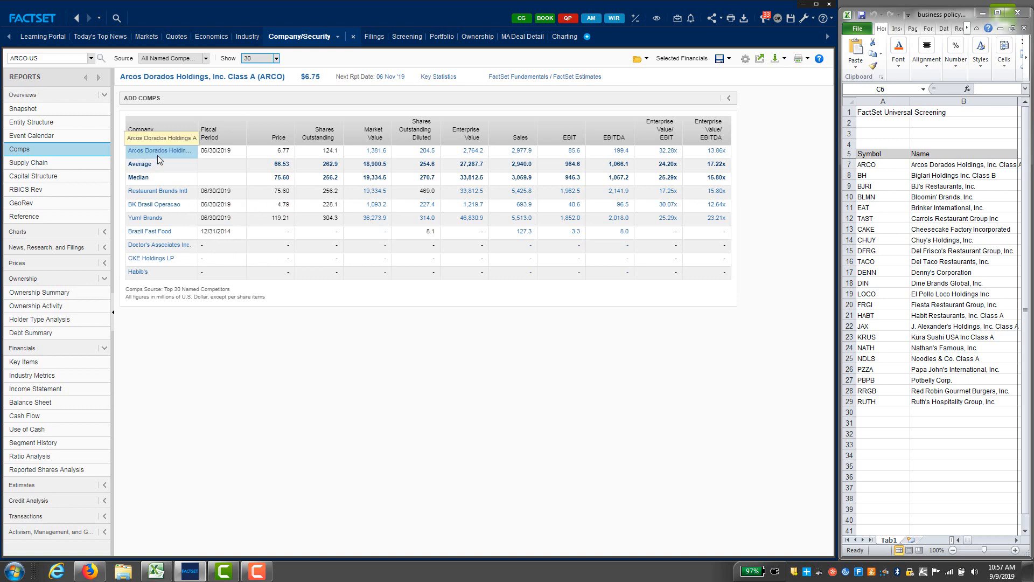
click(160, 193)
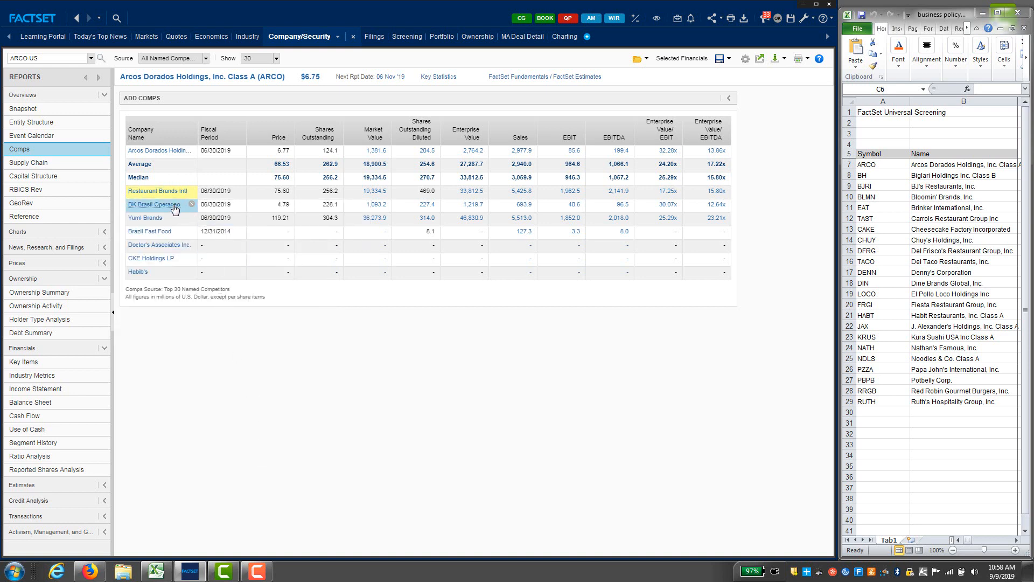
click(174, 209)
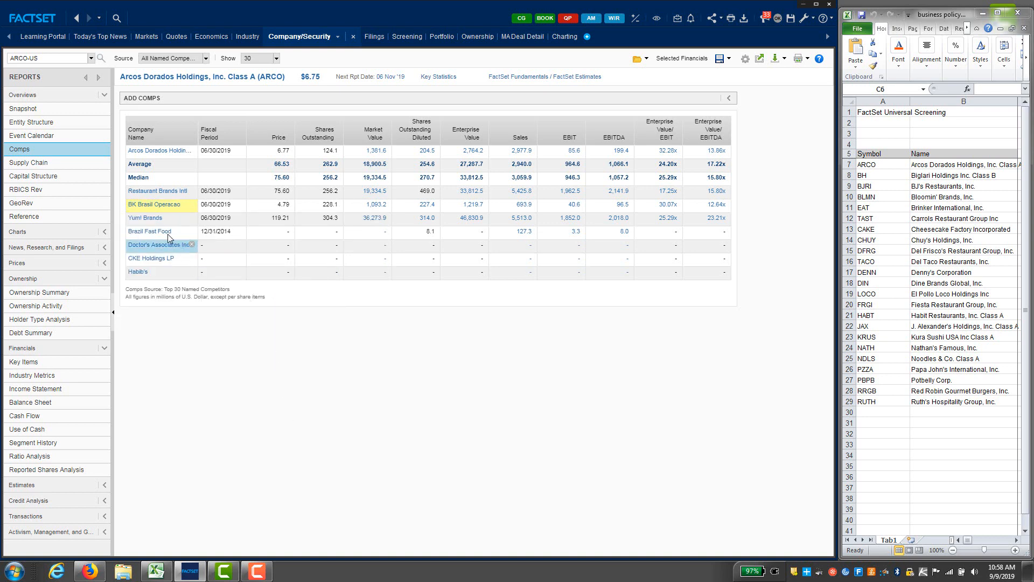
click(156, 222)
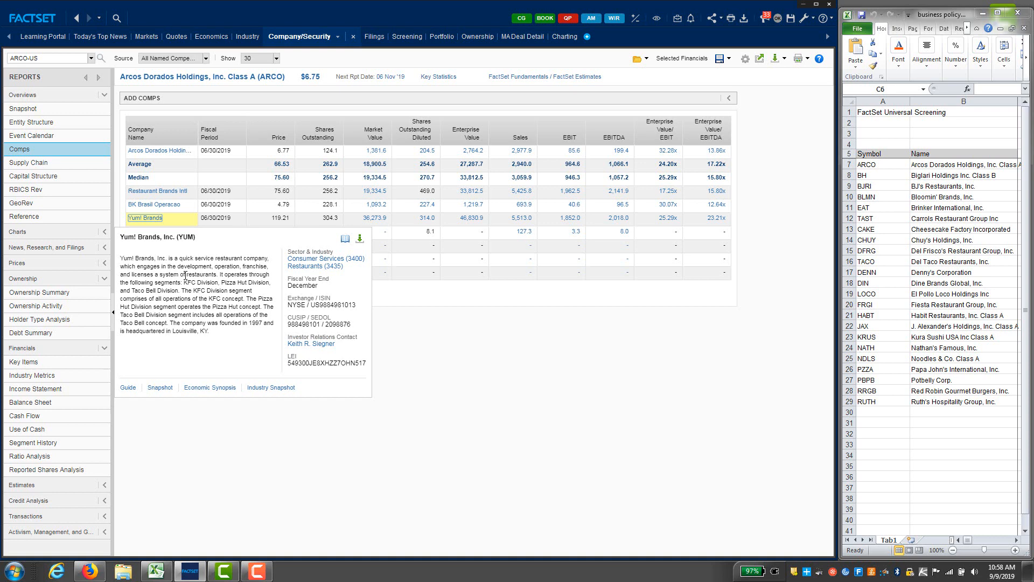
click(279, 449)
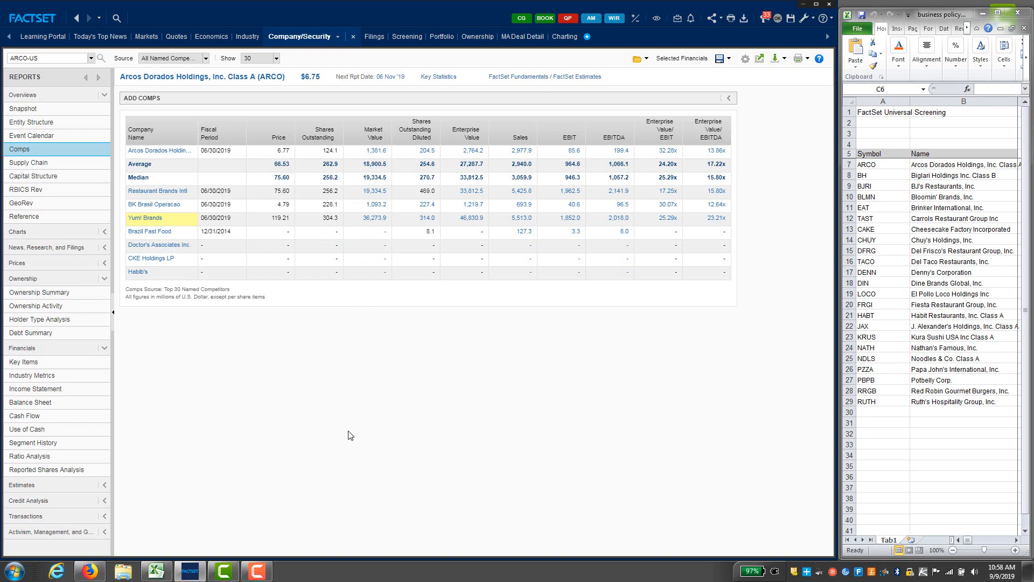
Step: Load Uber Technologies, Inc., view its snapshot overview, and return to its Comps table
click(65, 59)
text(uber)
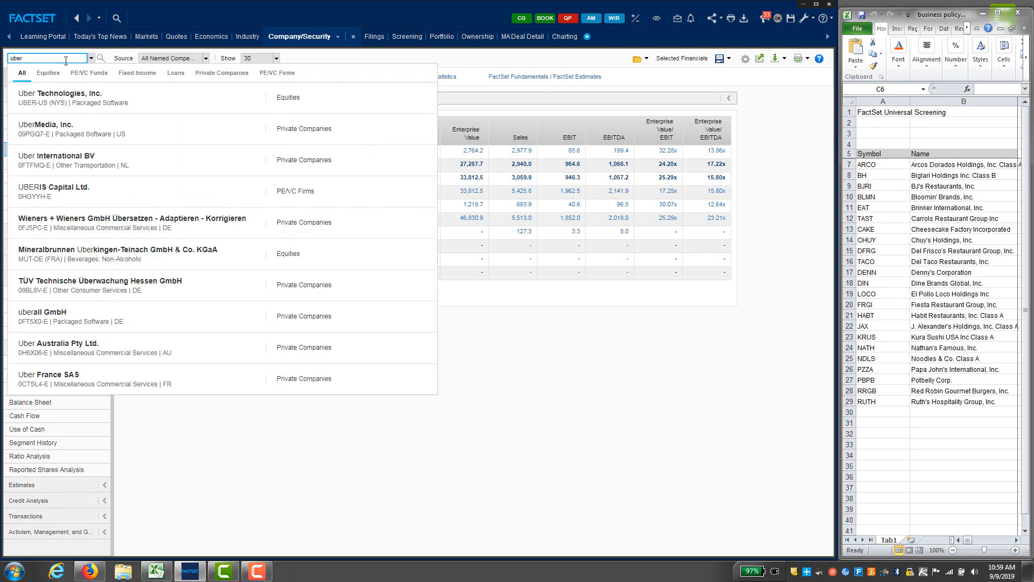
click(70, 98)
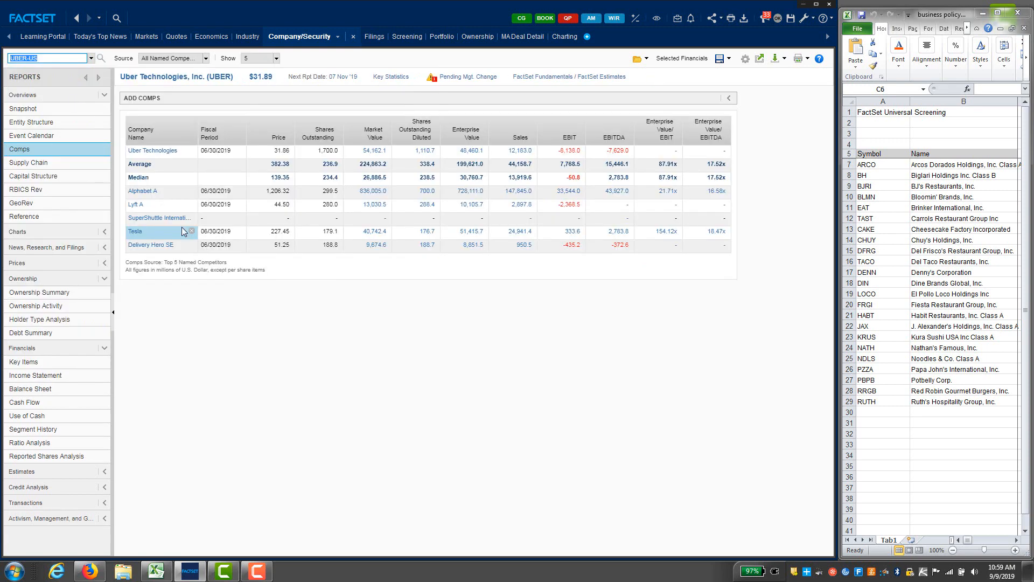
click(23, 109)
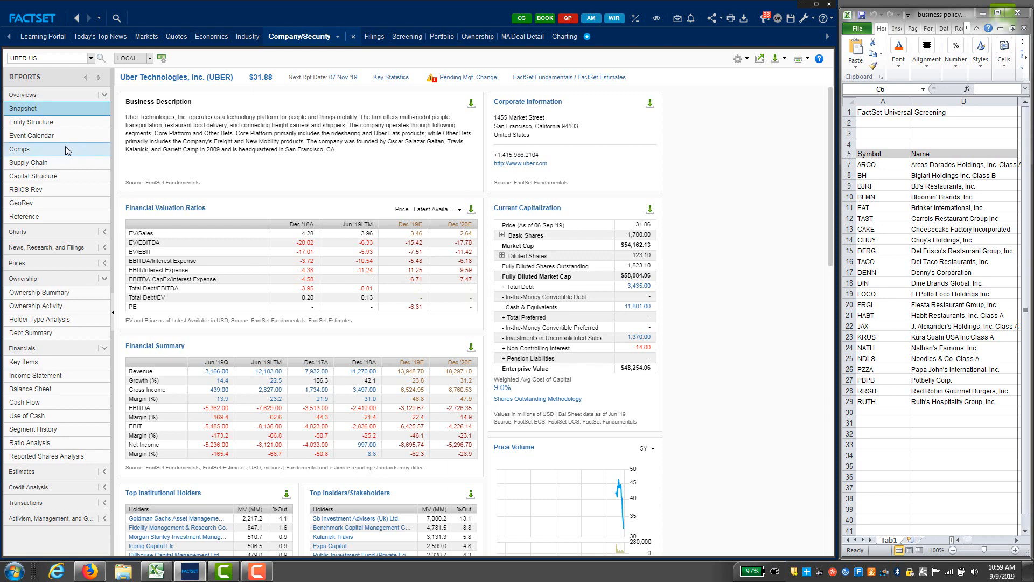
click(35, 149)
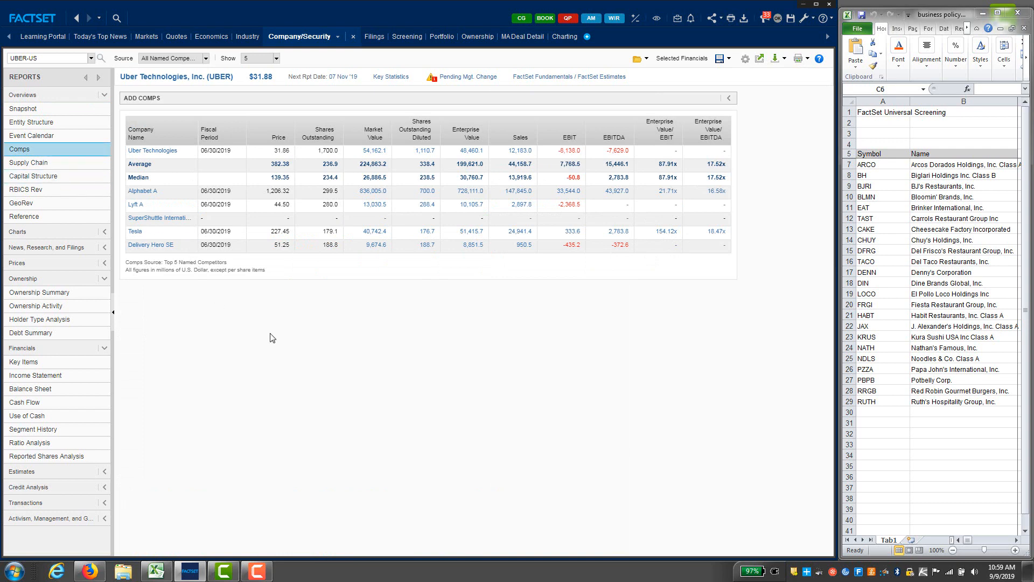
Step: Show the top 30 competitors and pick out Delivery Hero SE among them
click(276, 58)
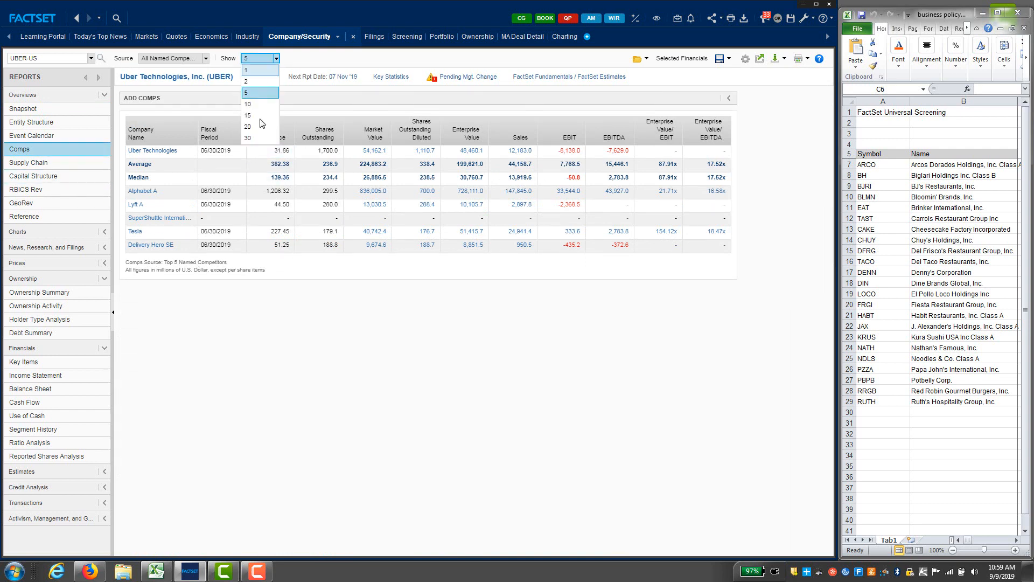
click(255, 138)
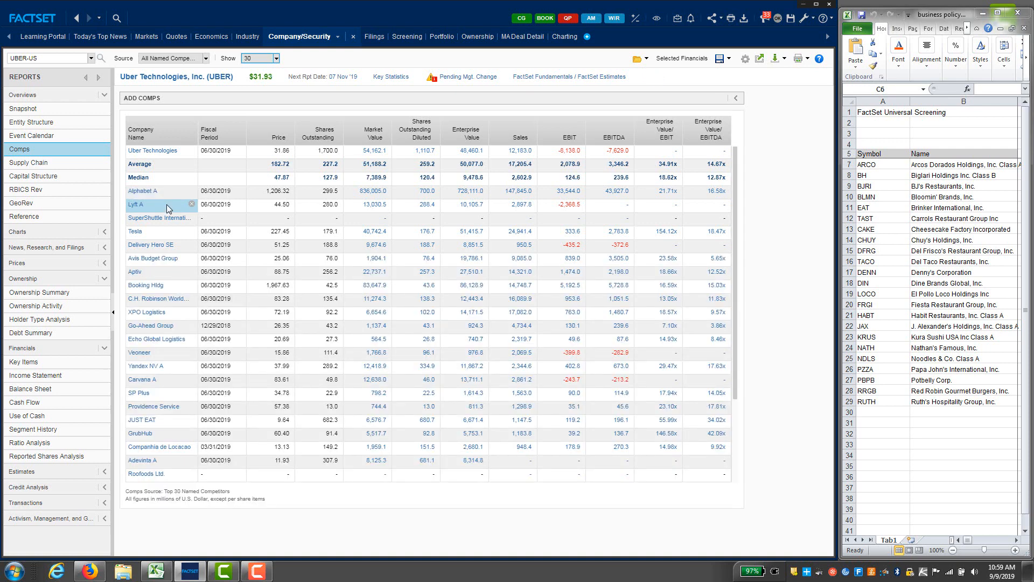
mouse_move(141, 210)
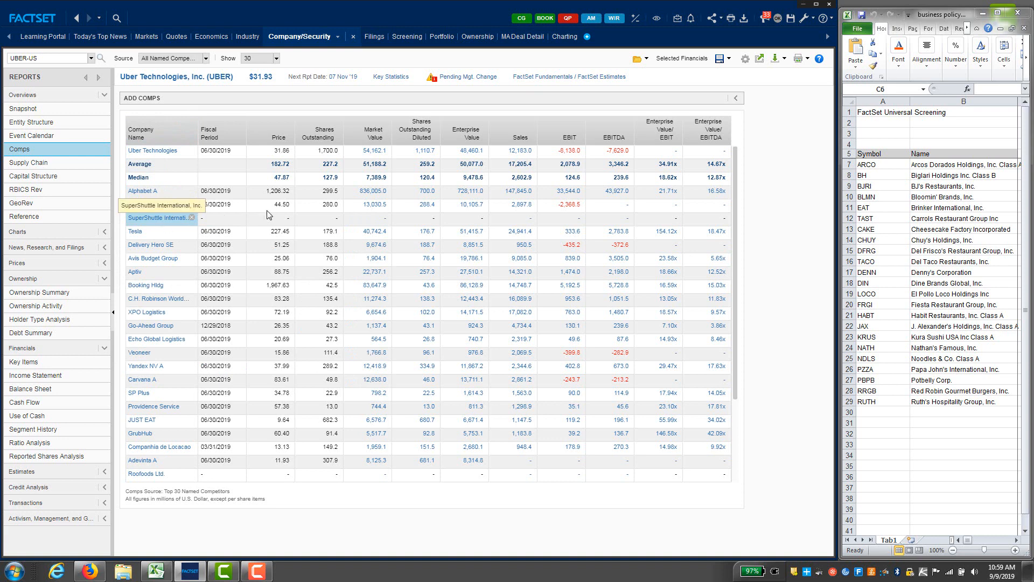
click(152, 247)
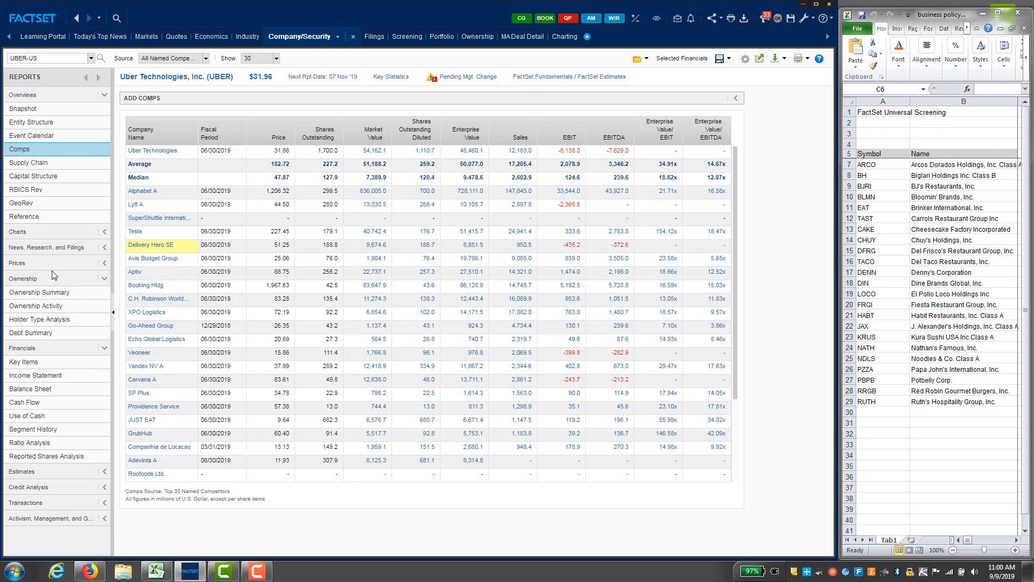
Step: Open Uber's Income Statement from the Financials section of the Reports sidebar
click(42, 377)
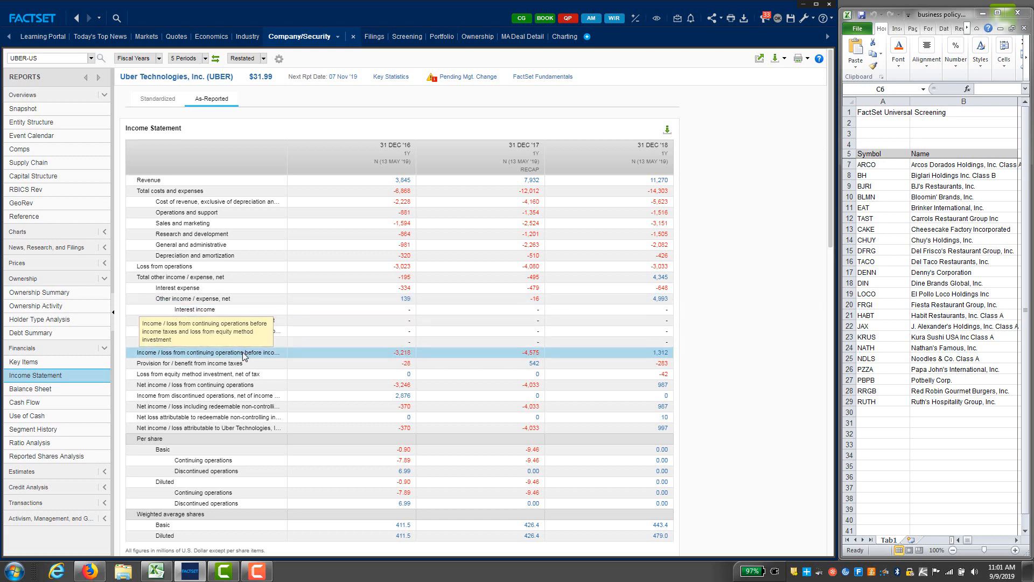
Step: Show Uber's as-reported cash flow statement, with 2016–2018 operating cash flow of -2,913, -1,418 and -1,541
click(36, 406)
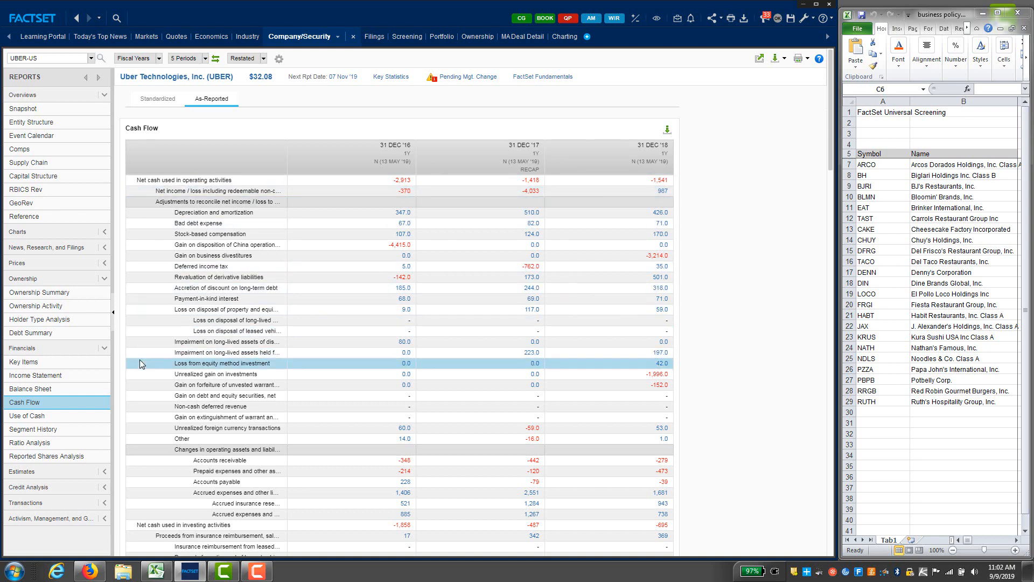
Step: Review Uber's balance sheet (total assets 15,713, 15,426, 23,988), then go to its company filings
click(39, 390)
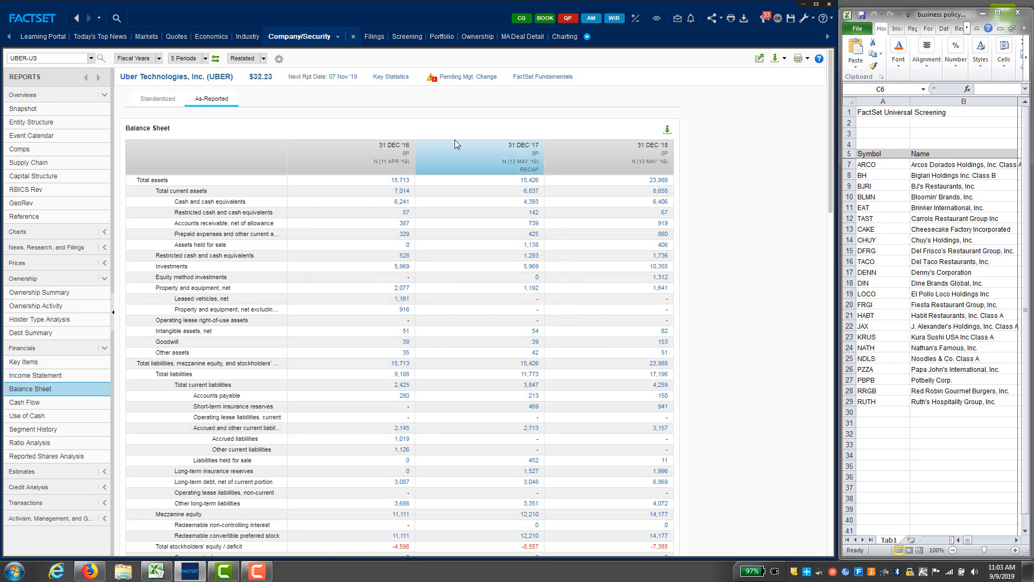
click(374, 37)
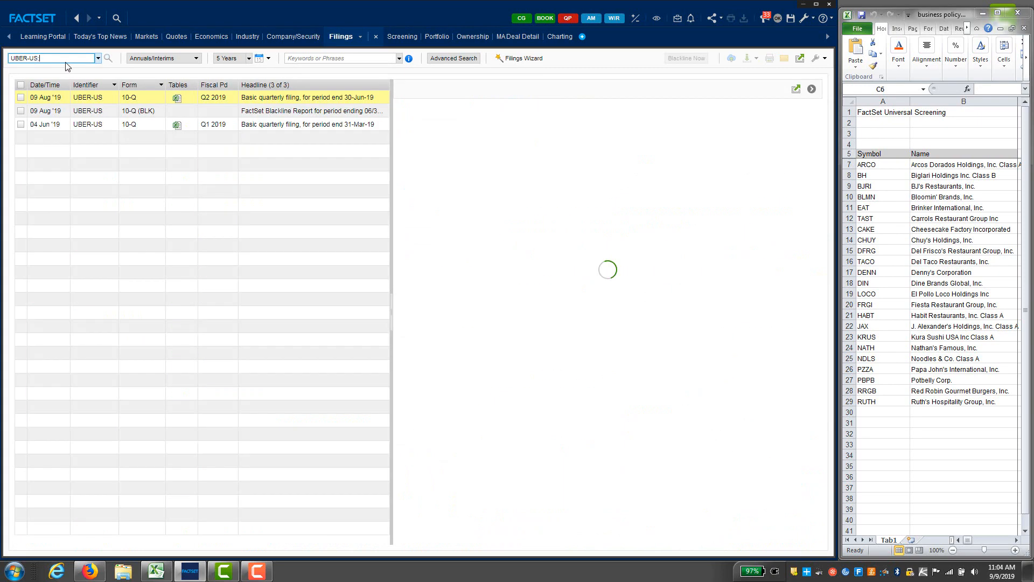
Step: Load Purple Innovation's PRPL-US filings and view its Q2 2019 10-Q for the quarter ended June 30, 2019
click(35, 58)
text(pr)
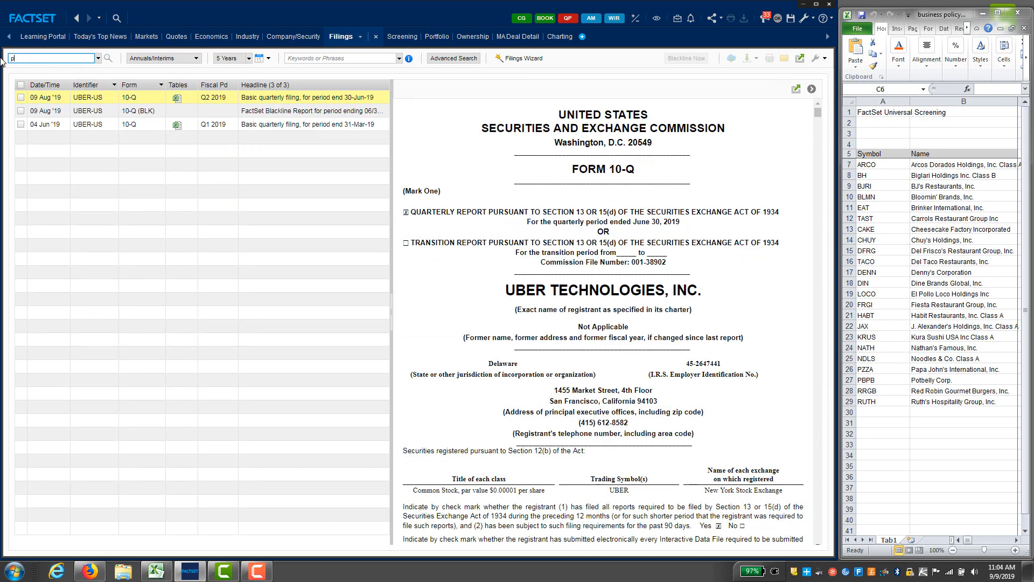
text(pl)
key(Return)
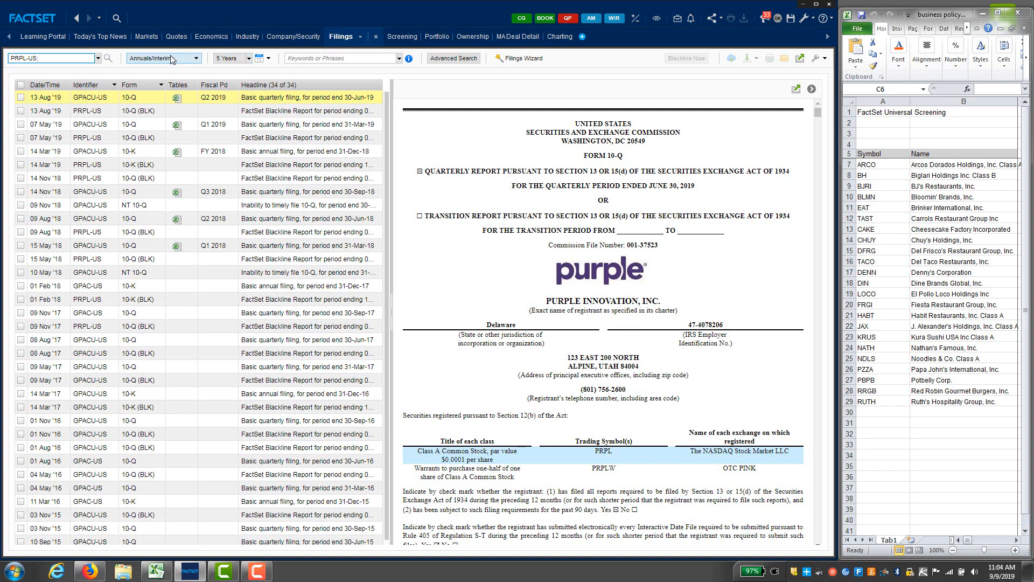
click(197, 59)
click(197, 58)
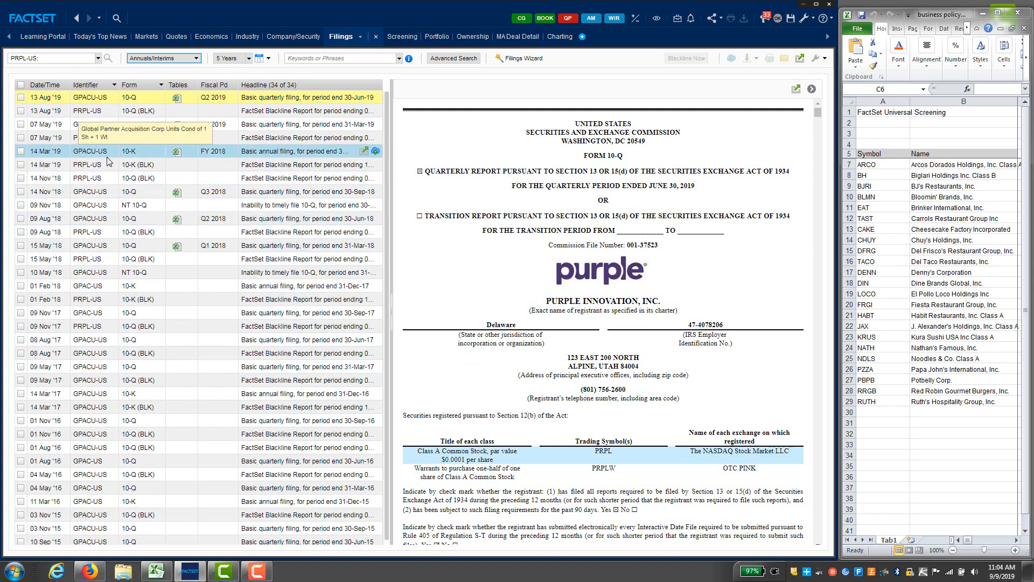
click(69, 58)
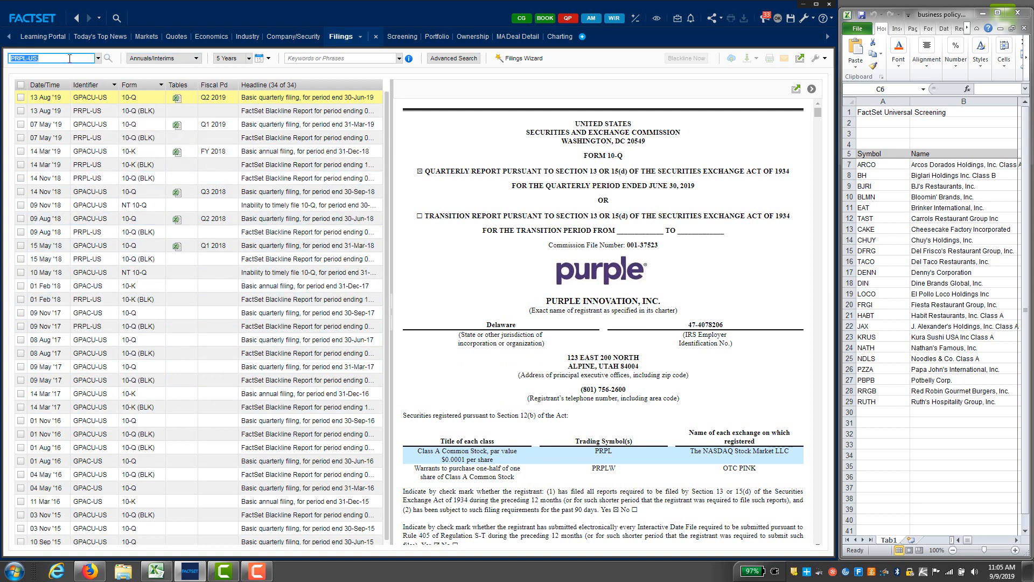
Step: Switch the filings to Campbell Soup (CPB-US), then to Anheuser-Busch InBev (BUD-US)
text(cam)
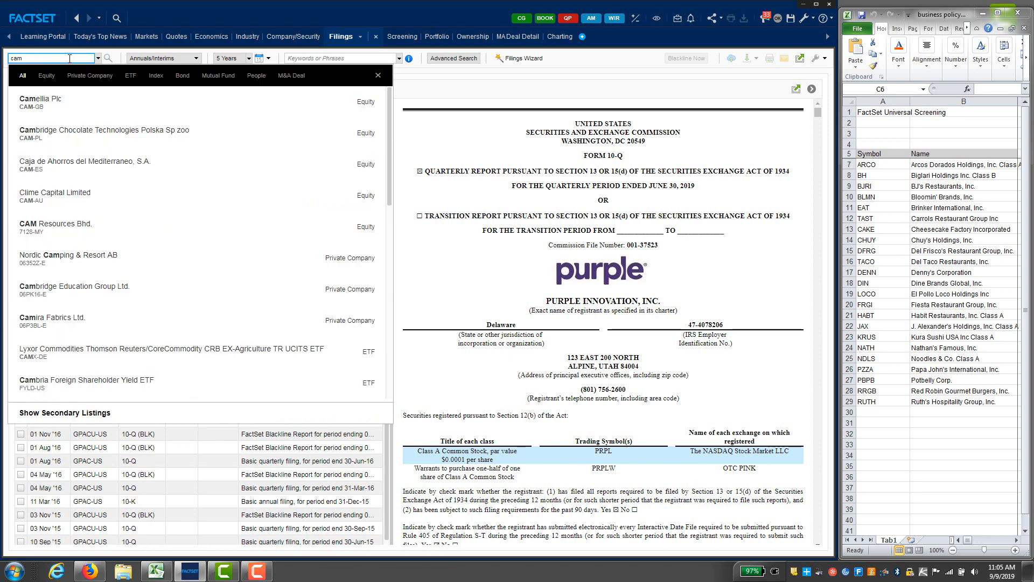
text(pb)
click(130, 110)
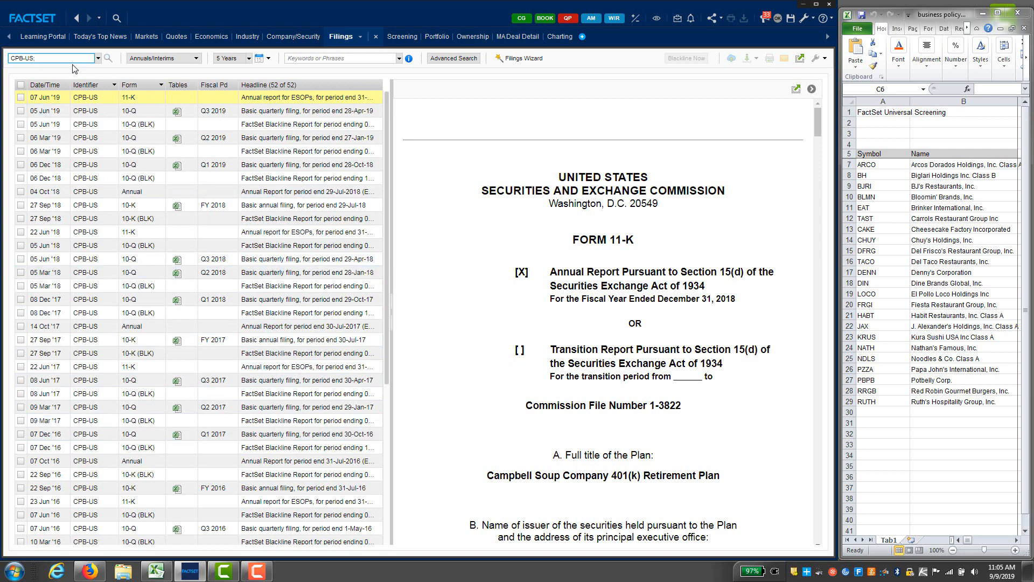
click(20, 58)
text(bud)
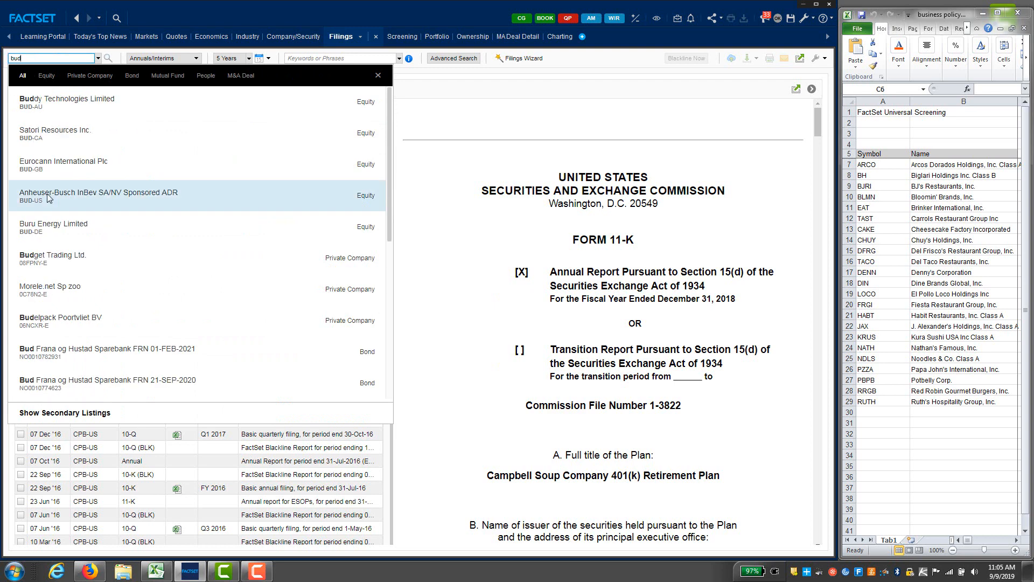
click(47, 198)
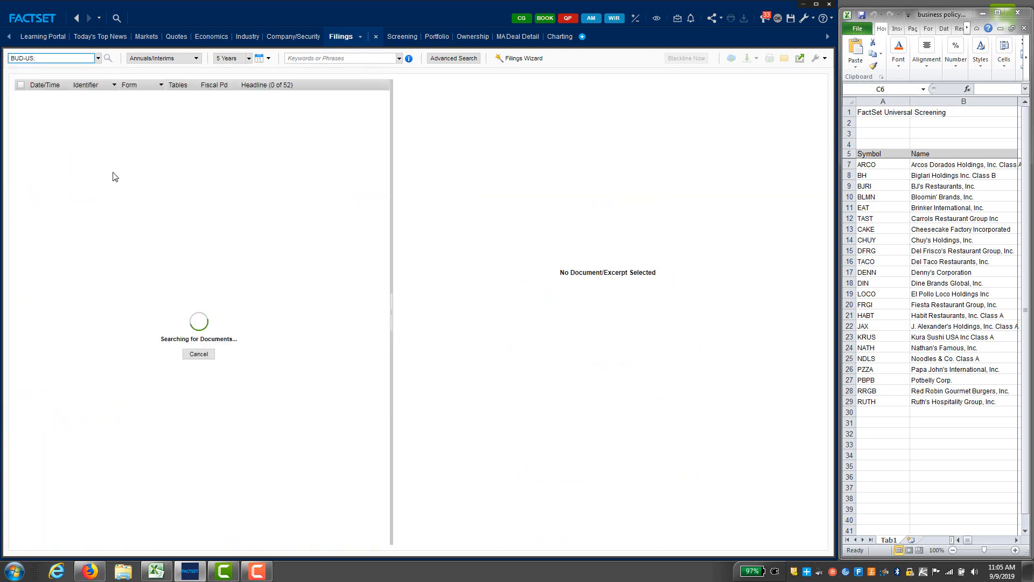